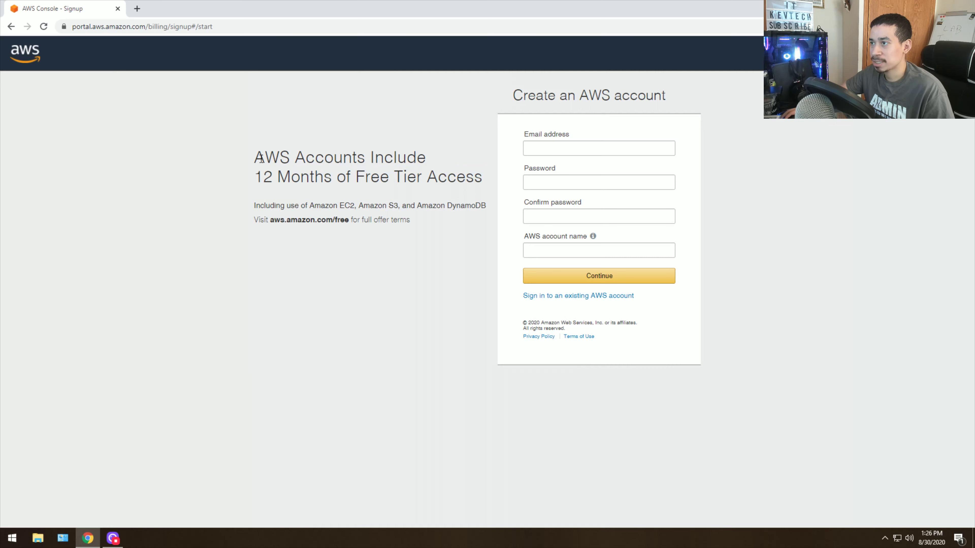
- Sign in as root user with the saved email and the account password
{"action": "left_click_drag", "start_coordinate": [282, 176], "coordinate": [355, 205]}
{"action": "left_click", "coordinate": [11, 26]}
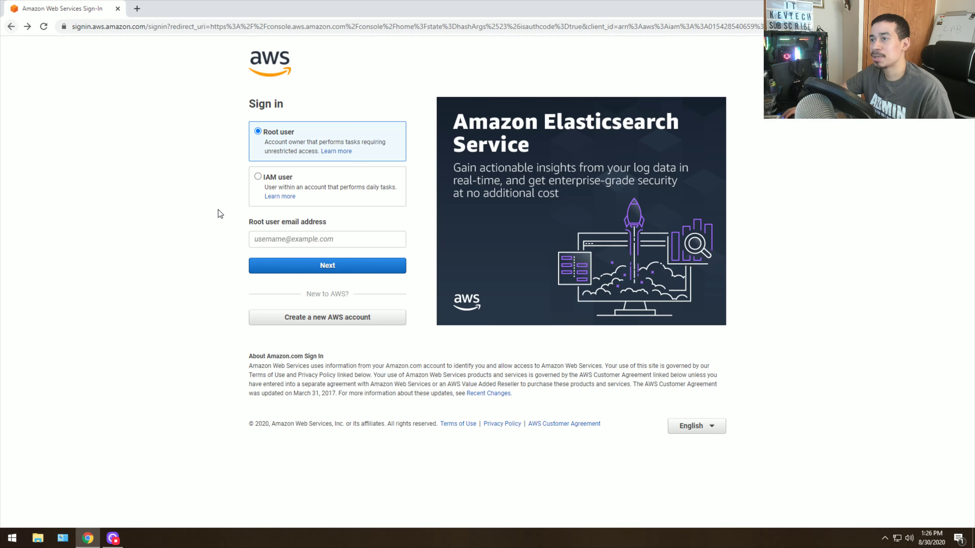
{"action": "left_click", "coordinate": [281, 241]}
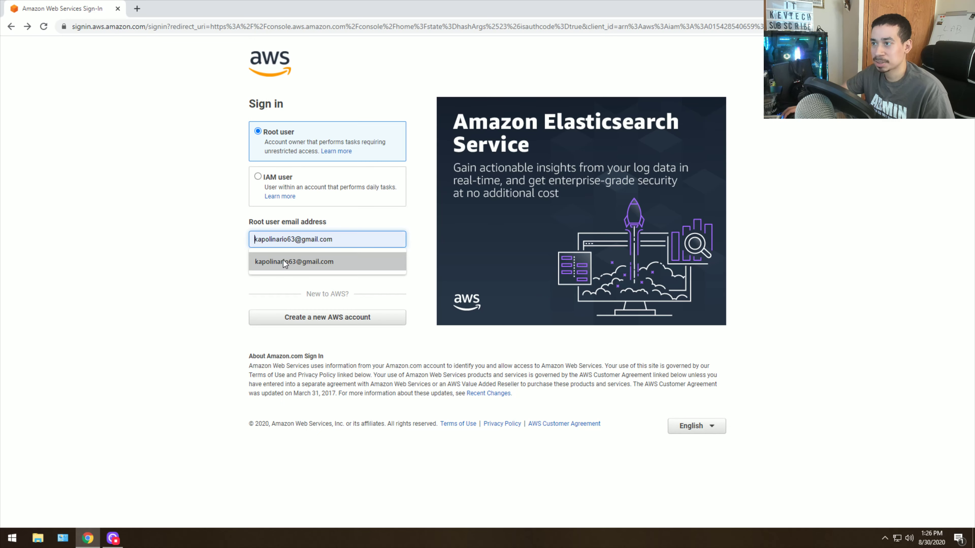
{"action": "left_click", "coordinate": [285, 262]}
{"action": "left_click", "coordinate": [307, 271]}
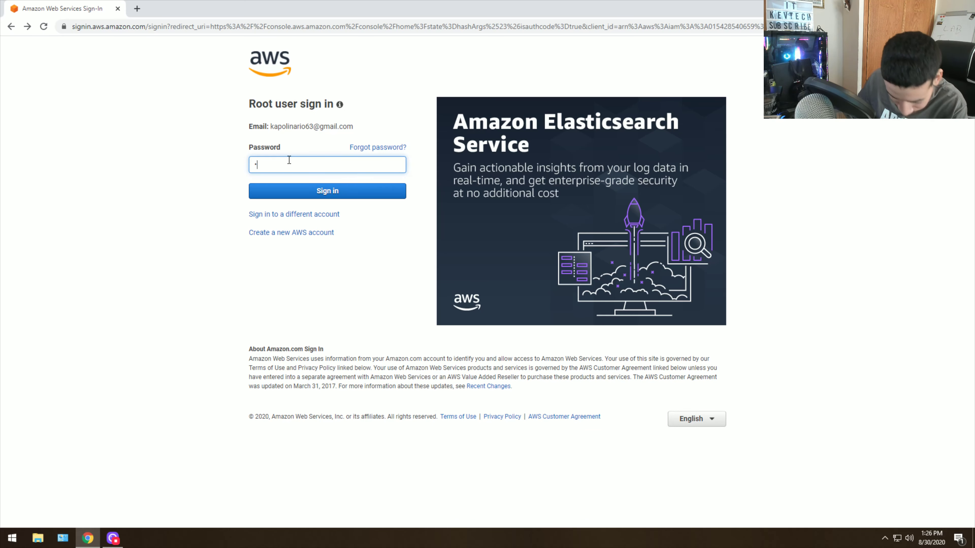
{"action": "type", "text": "••••••••"}
{"action": "key", "text": "Return"}
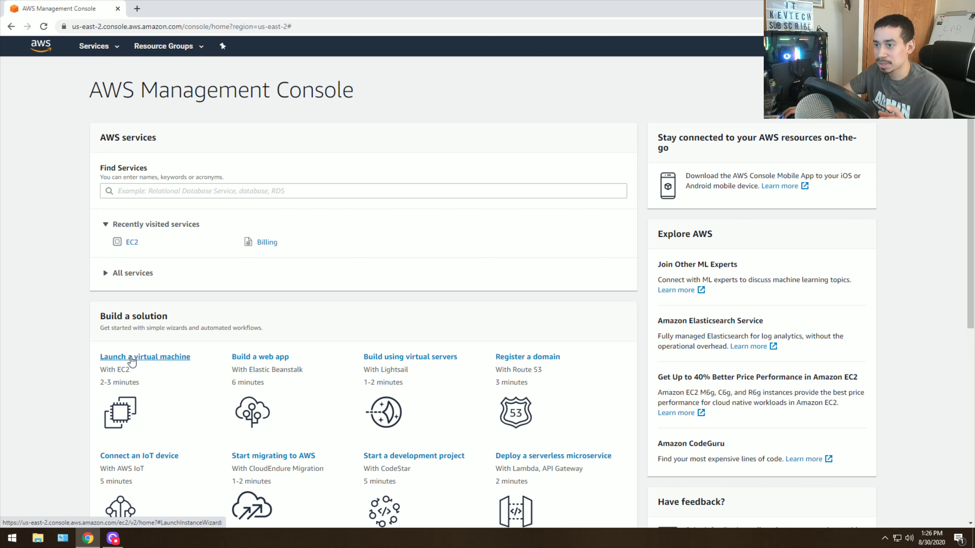
- Start the virtual machine launch wizard and browse the Amazon Machine Image list
{"action": "left_click", "coordinate": [131, 361]}
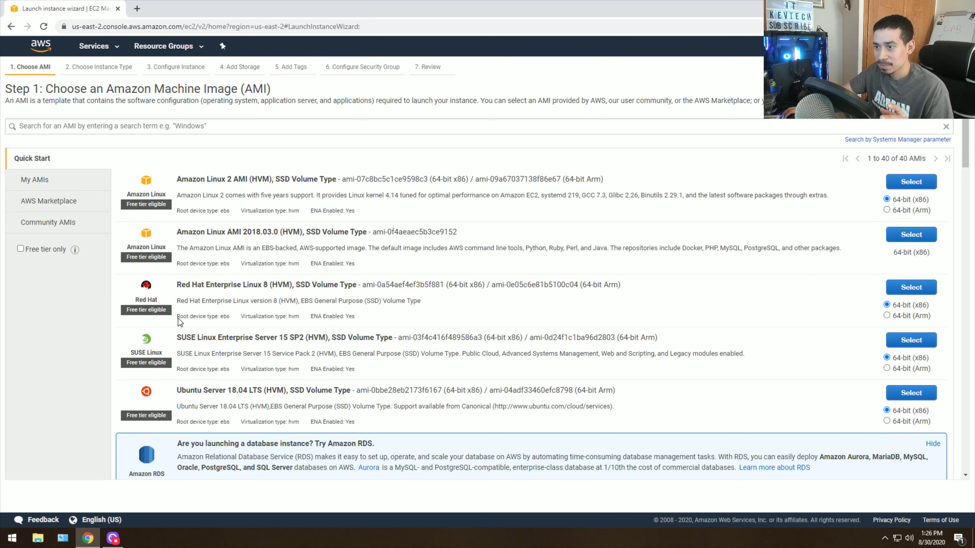
{"action": "scroll", "coordinate": [243, 311], "scroll_direction": "down", "scroll_amount": 4}
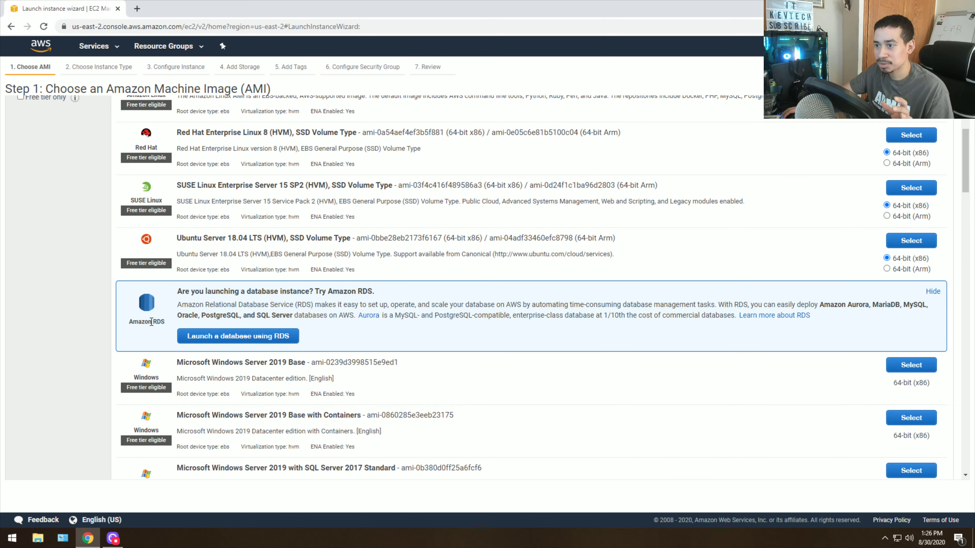
{"action": "scroll", "coordinate": [161, 361], "scroll_direction": "down", "scroll_amount": 2}
{"action": "scroll", "coordinate": [161, 369], "scroll_direction": "down", "scroll_amount": 6}
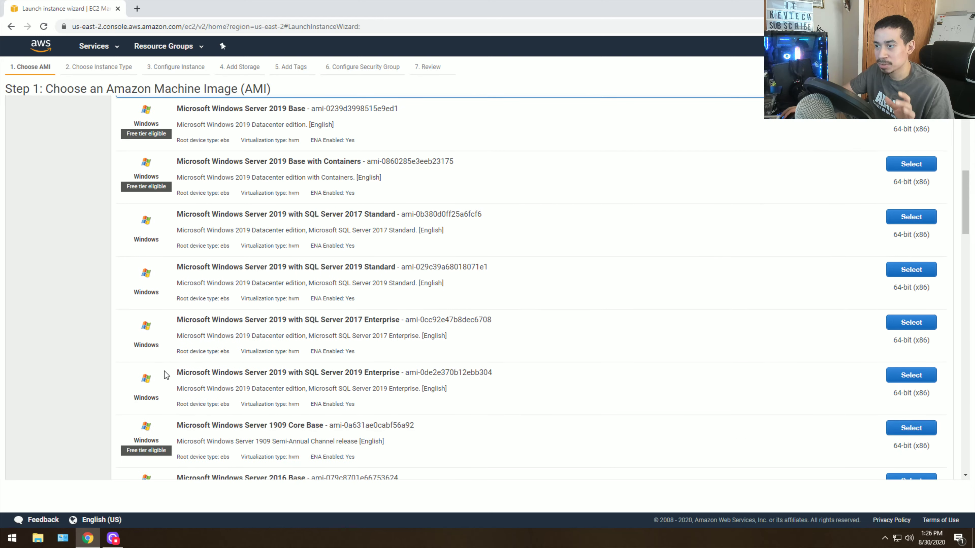
{"action": "scroll", "coordinate": [170, 327], "scroll_direction": "up", "scroll_amount": 4}
{"action": "scroll", "coordinate": [171, 350], "scroll_direction": "up", "scroll_amount": 4}
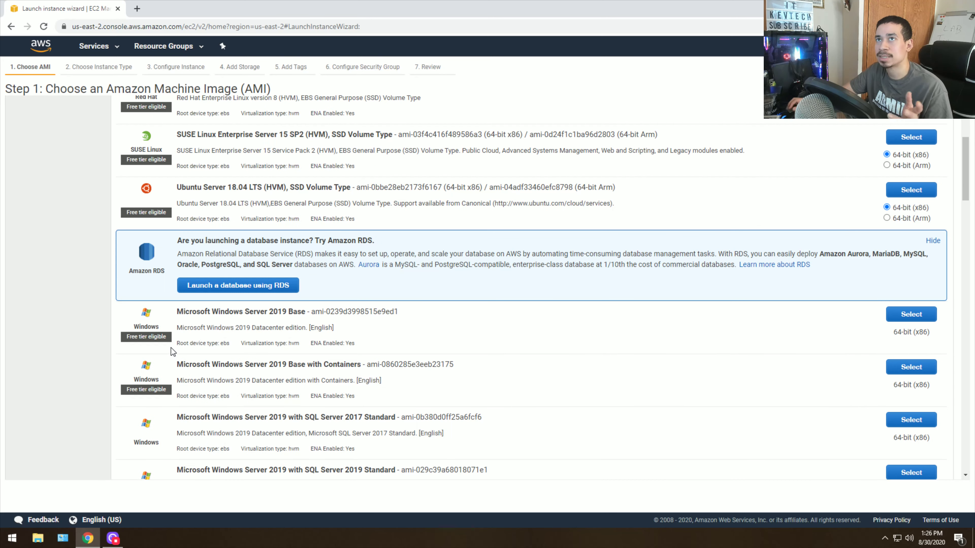
{"action": "scroll", "coordinate": [184, 330], "scroll_direction": "down", "scroll_amount": 1}
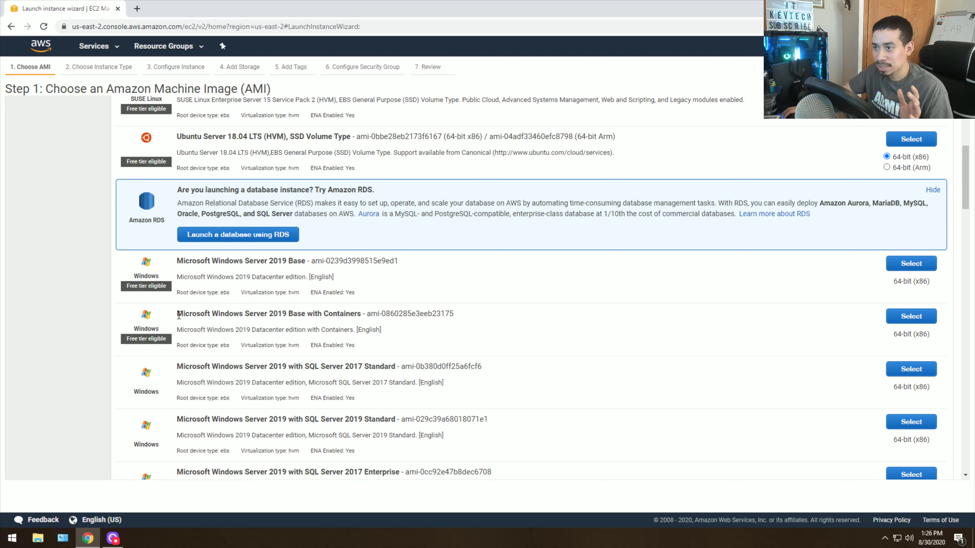
- Select the Microsoft Windows Server 2019 Base with Containers AMI
{"action": "left_click_drag", "start_coordinate": [179, 314], "coordinate": [359, 317]}
{"action": "left_click", "coordinate": [361, 318]}
{"action": "scroll", "coordinate": [346, 329], "scroll_direction": "down", "scroll_amount": 2}
{"action": "scroll", "coordinate": [346, 329], "scroll_direction": "down", "scroll_amount": 5}
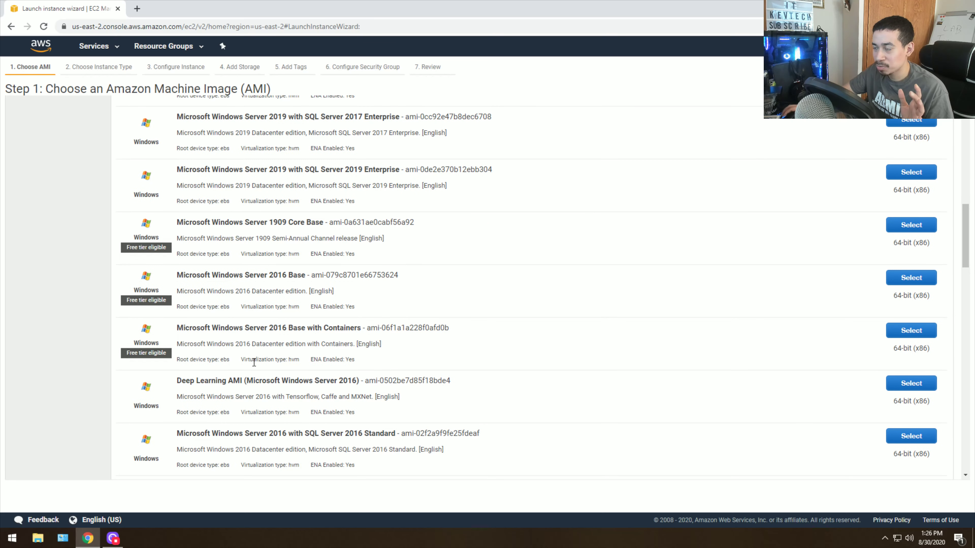
{"action": "scroll", "coordinate": [253, 363], "scroll_direction": "up", "scroll_amount": 6}
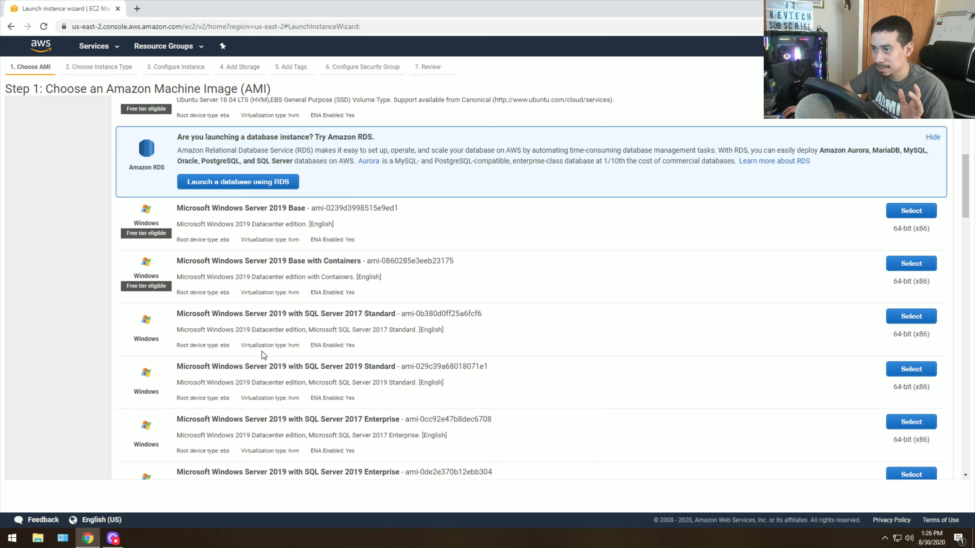
{"action": "scroll", "coordinate": [265, 351], "scroll_direction": "down", "scroll_amount": 5}
{"action": "scroll", "coordinate": [269, 347], "scroll_direction": "up", "scroll_amount": 6}
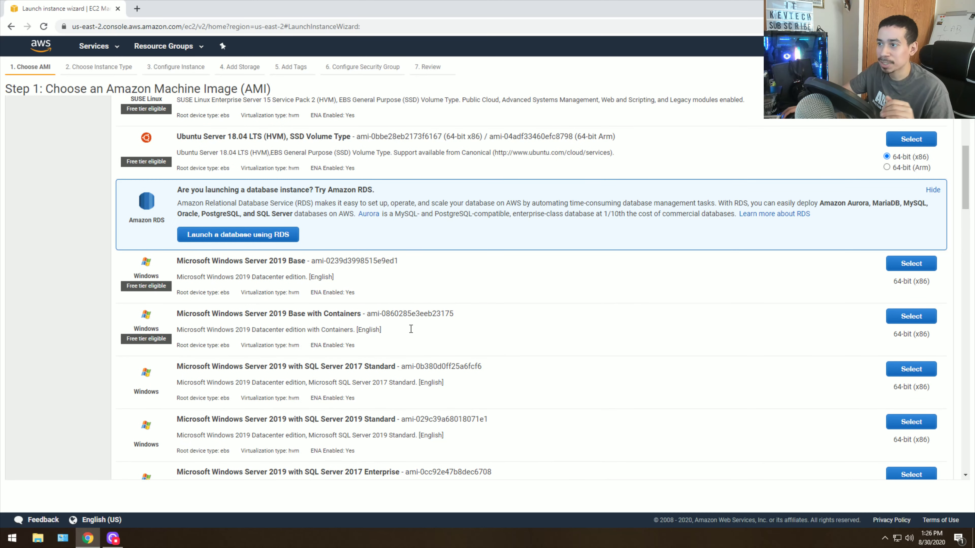
{"action": "left_click", "coordinate": [901, 317]}
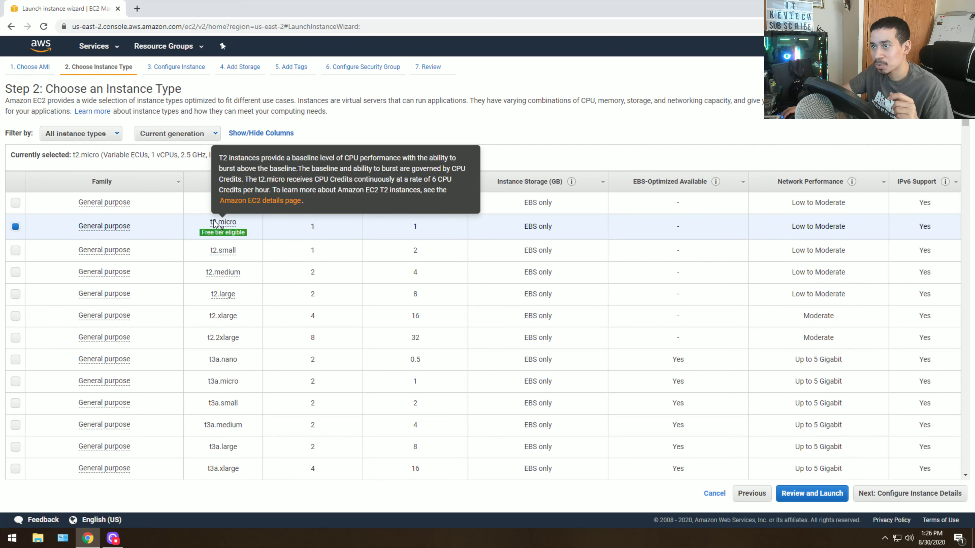
- Keep the free-tier t2.micro type and proceed to Configure Instance Details
{"action": "mouse_move", "coordinate": [215, 236]}
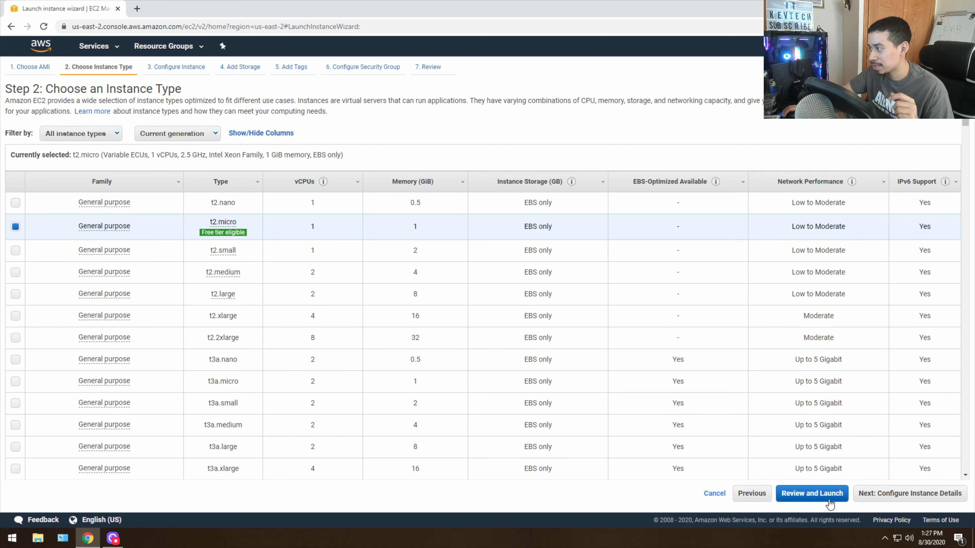
{"action": "left_click", "coordinate": [885, 496]}
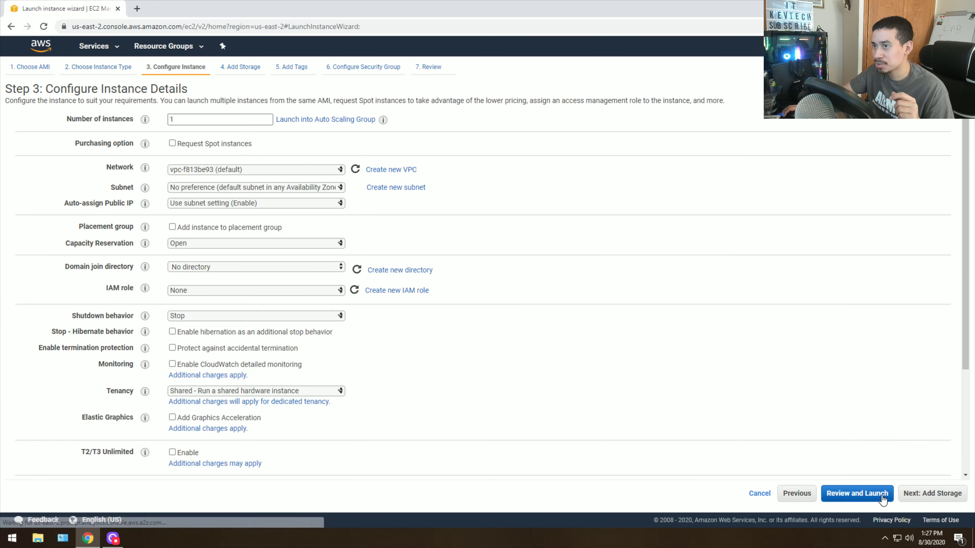
{"action": "scroll", "coordinate": [596, 391], "scroll_direction": "down", "scroll_amount": 1}
{"action": "scroll", "coordinate": [594, 389], "scroll_direction": "up", "scroll_amount": 1}
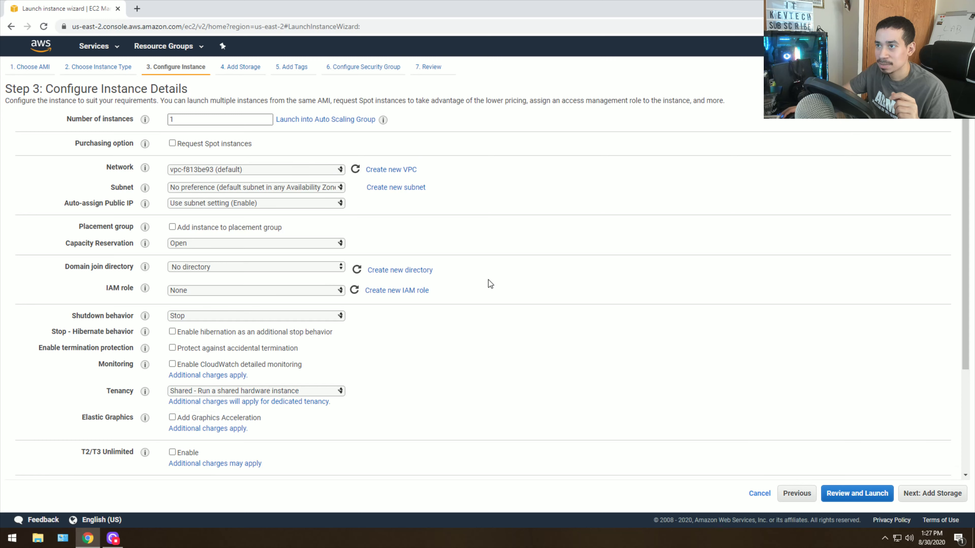
{"action": "scroll", "coordinate": [459, 308], "scroll_direction": "down", "scroll_amount": 2}
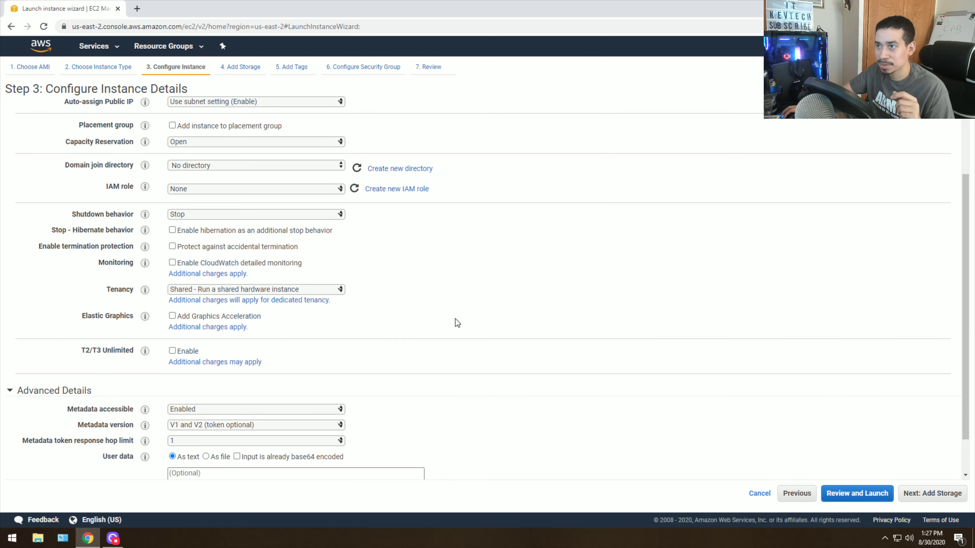
- Briefly view Create new directory, close it, and review the instance details form
{"action": "left_click", "coordinate": [381, 169]}
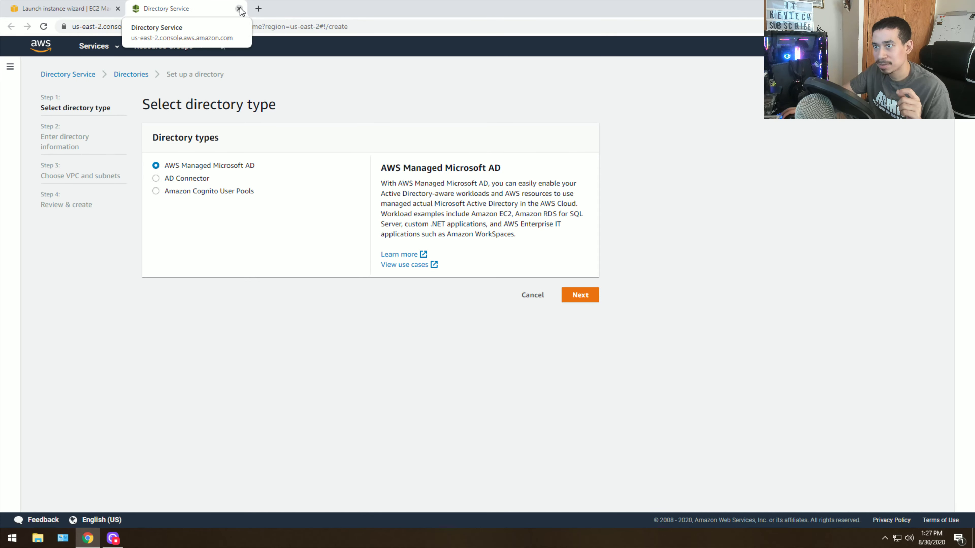
{"action": "left_click", "coordinate": [239, 8]}
{"action": "scroll", "coordinate": [380, 322], "scroll_direction": "down", "scroll_amount": 2}
{"action": "scroll", "coordinate": [414, 362], "scroll_direction": "up", "scroll_amount": 2}
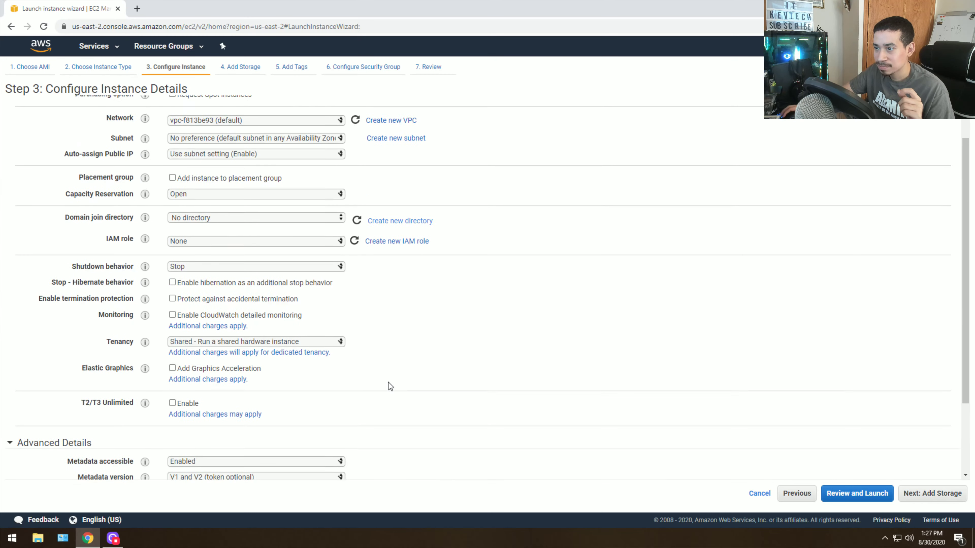
{"action": "scroll", "coordinate": [389, 383], "scroll_direction": "up", "scroll_amount": 2}
{"action": "scroll", "coordinate": [391, 380], "scroll_direction": "down", "scroll_amount": 4}
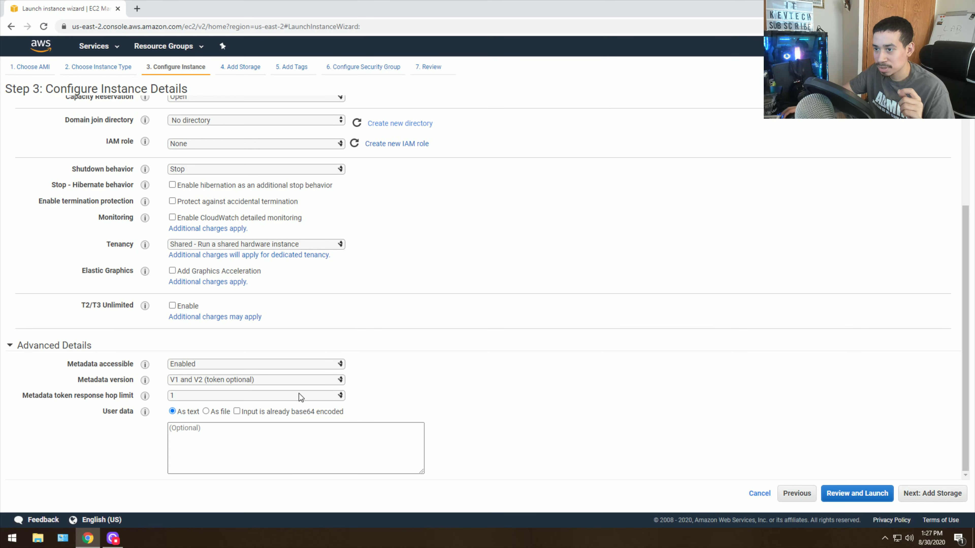
{"action": "scroll", "coordinate": [310, 391], "scroll_direction": "up", "scroll_amount": 2}
{"action": "scroll", "coordinate": [363, 381], "scroll_direction": "down", "scroll_amount": 3}
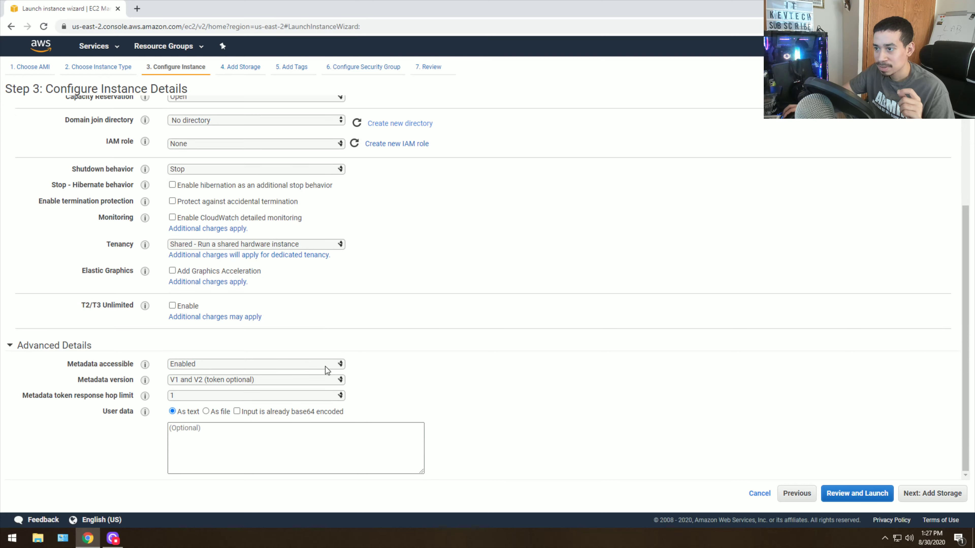
{"action": "scroll", "coordinate": [325, 367], "scroll_direction": "up", "scroll_amount": 2}
- Reselect the Windows Server 2019 Base with Containers AMI, review, and launch
{"action": "left_click", "coordinate": [34, 67]}
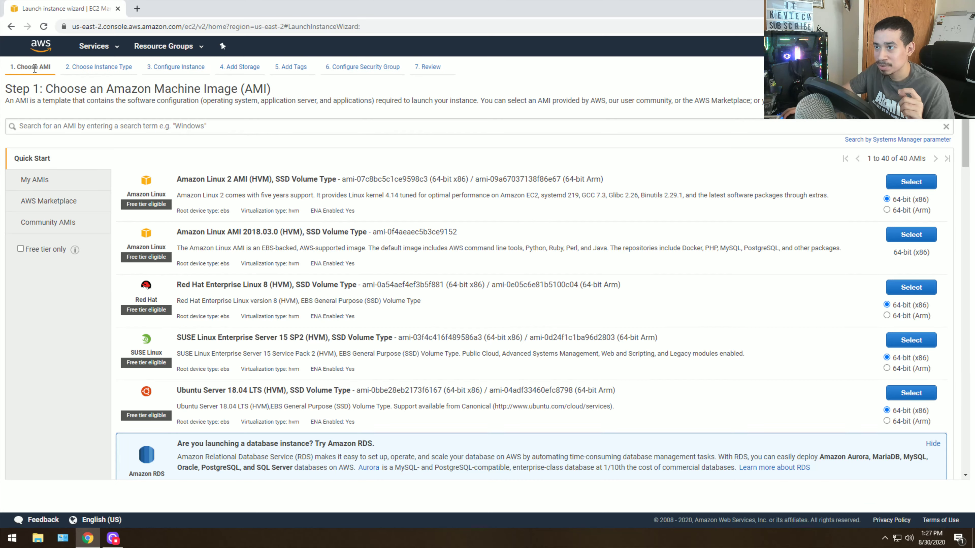
{"action": "scroll", "coordinate": [429, 420], "scroll_direction": "down", "scroll_amount": 6}
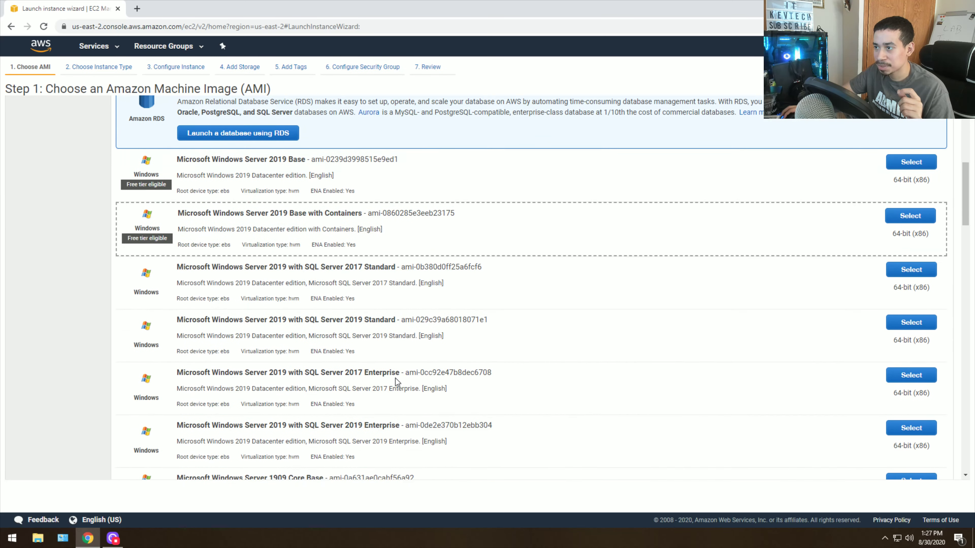
{"action": "scroll", "coordinate": [396, 378], "scroll_direction": "up", "scroll_amount": 2}
{"action": "scroll", "coordinate": [513, 446], "scroll_direction": "down", "scroll_amount": 1}
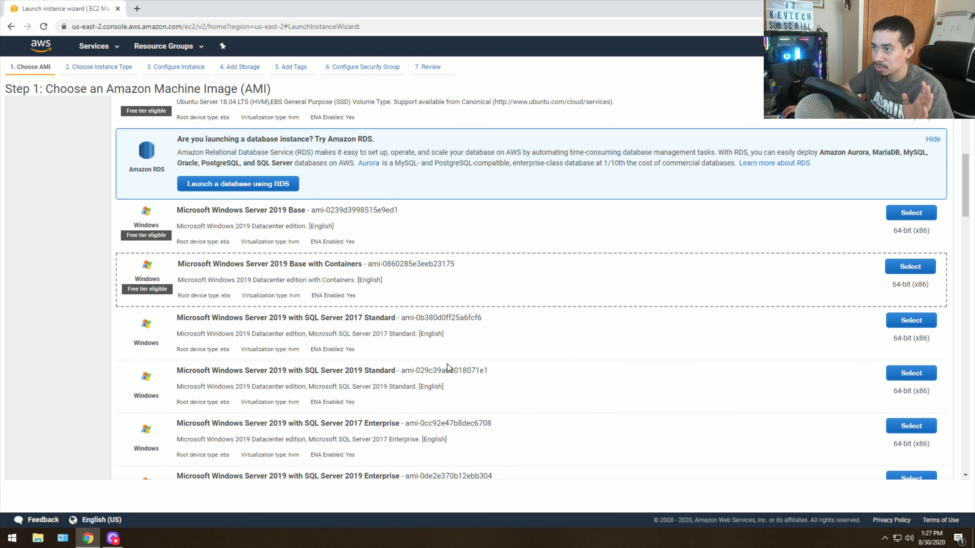
{"action": "left_click", "coordinate": [894, 269]}
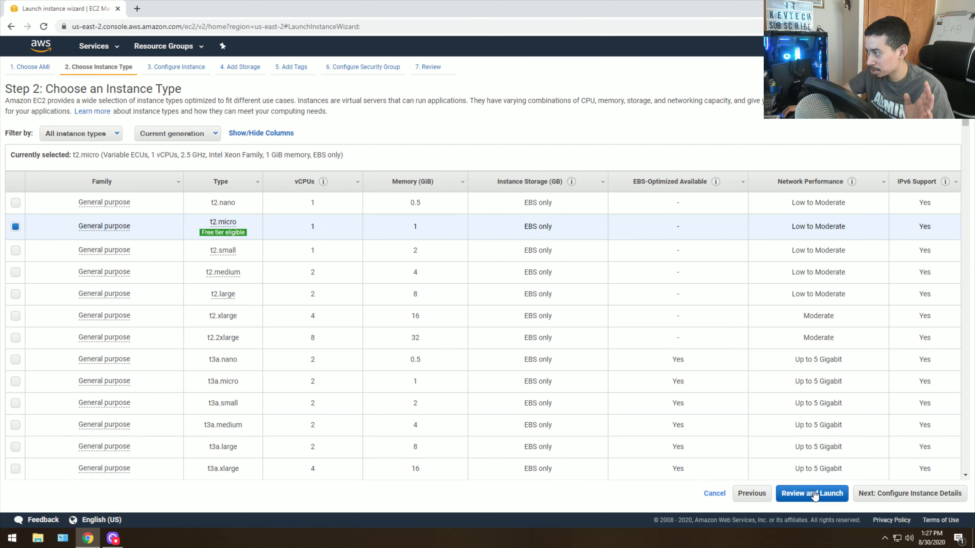
{"action": "left_click", "coordinate": [812, 495]}
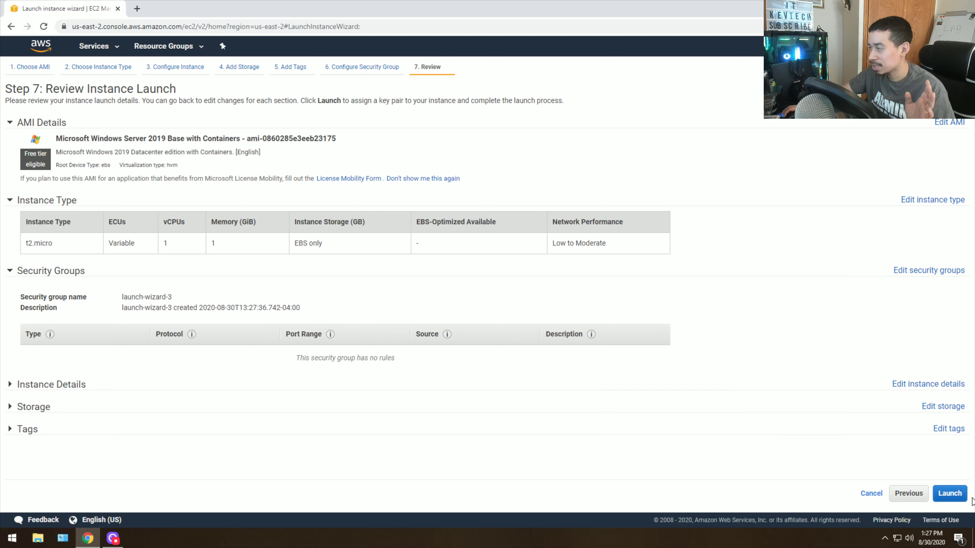
{"action": "left_click", "coordinate": [949, 494]}
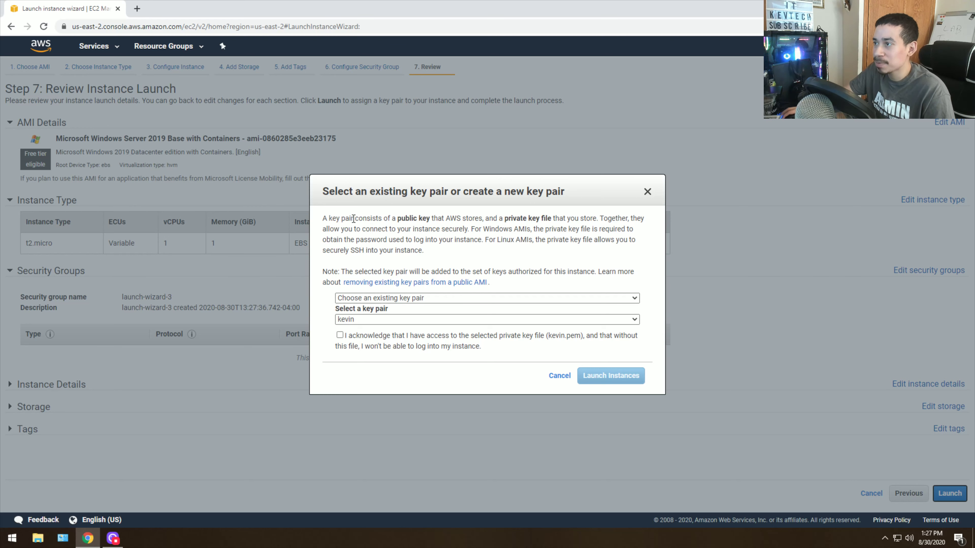
- Read the key pair explanation and choose 'Create a new key pair'
{"action": "left_click_drag", "start_coordinate": [357, 218], "coordinate": [618, 223]}
{"action": "left_click", "coordinate": [471, 221]}
{"action": "left_click", "coordinate": [567, 220]}
{"action": "left_click", "coordinate": [415, 222]}
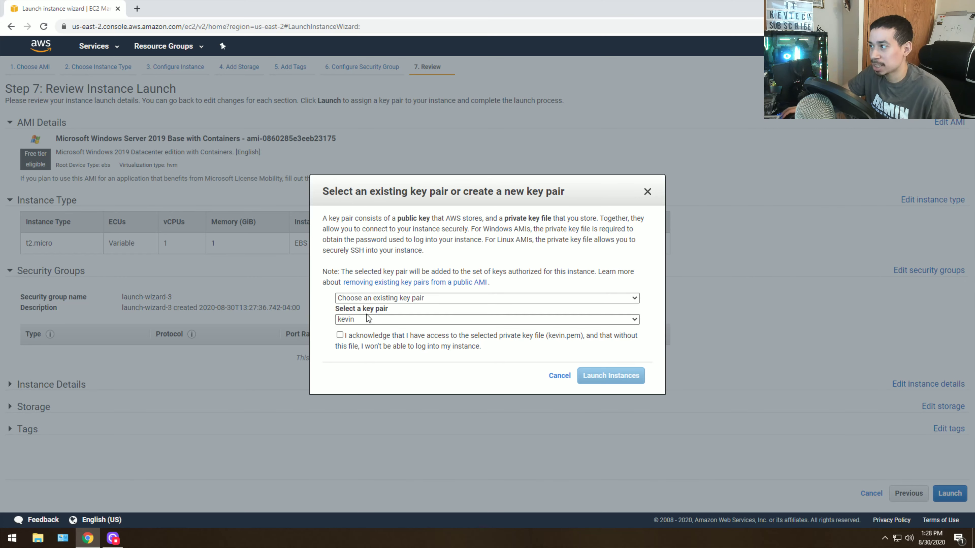
{"action": "left_click", "coordinate": [381, 299]}
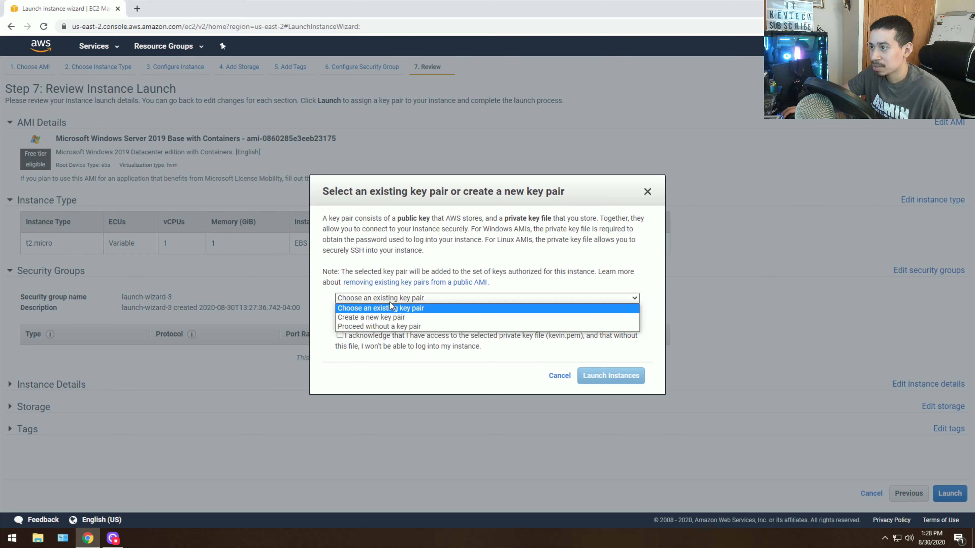
{"action": "left_click", "coordinate": [372, 318]}
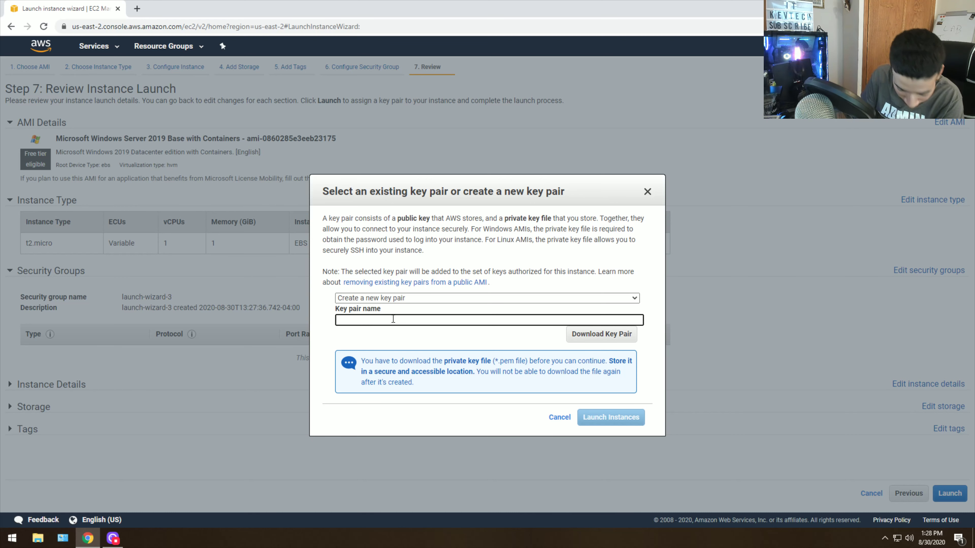
- Name the key pair 'lab', download it, and show lab.pem in its folder
{"action": "type", "text": "lab"}
{"action": "left_click", "coordinate": [602, 334]}
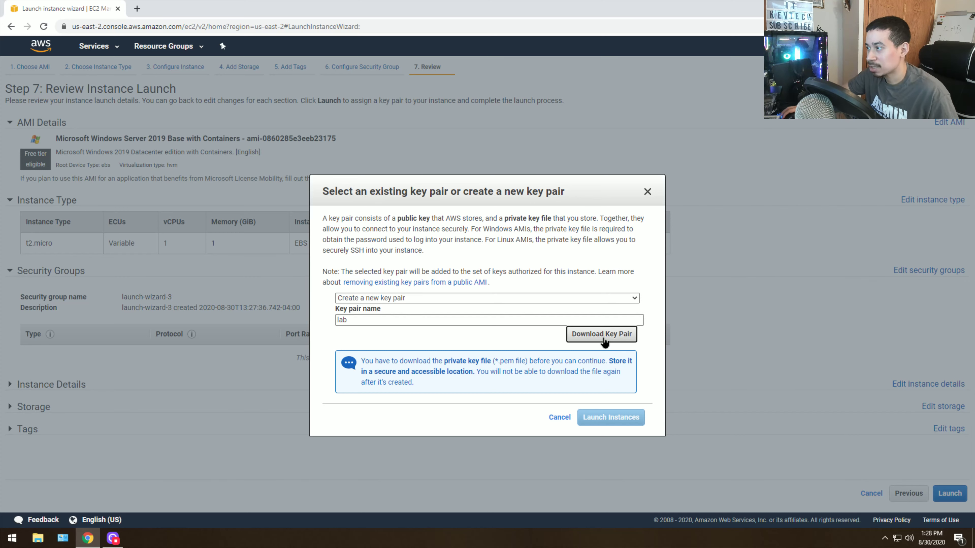
{"action": "left_click", "coordinate": [105, 516]}
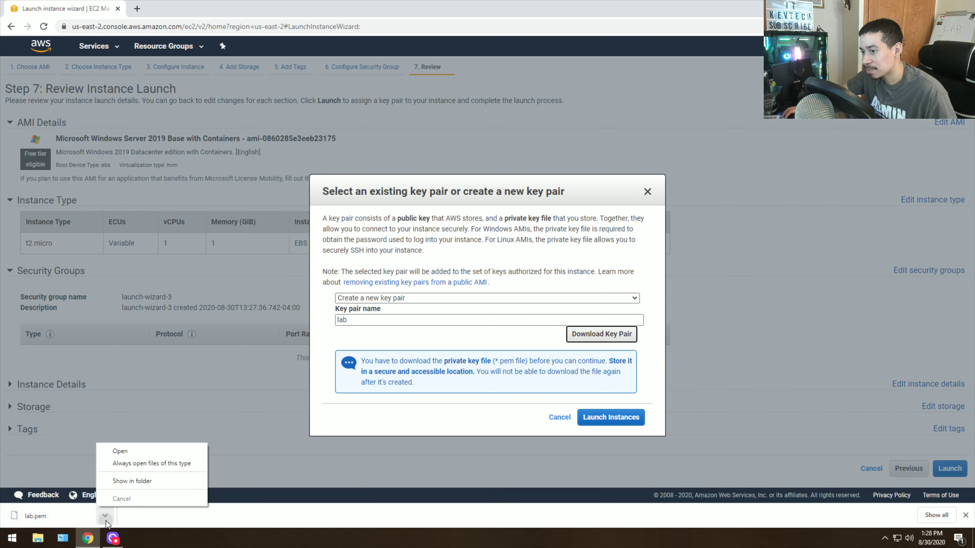
{"action": "left_click", "coordinate": [123, 485]}
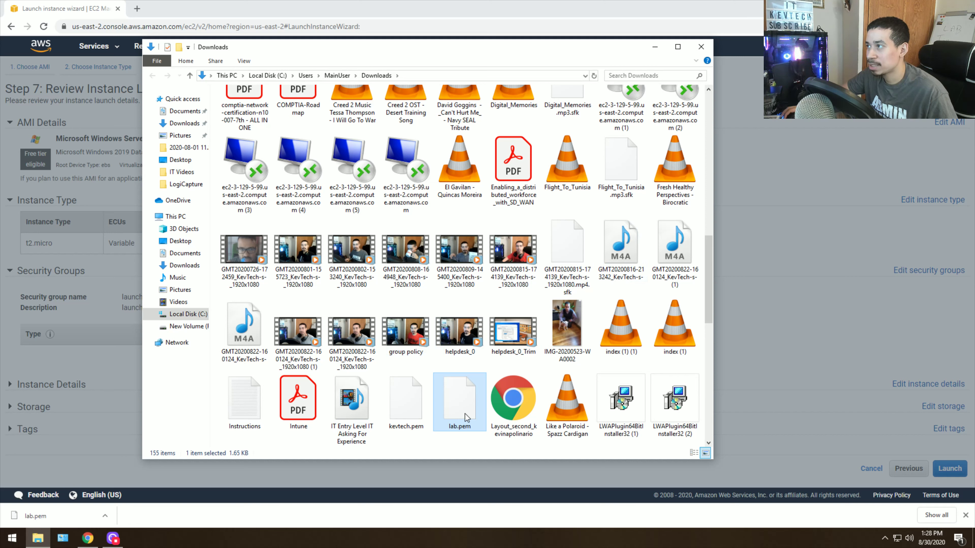
- Move lab.pem onto the Desktop, close Explorer, and launch the instance
{"action": "left_click_drag", "start_coordinate": [465, 419], "coordinate": [177, 247]}
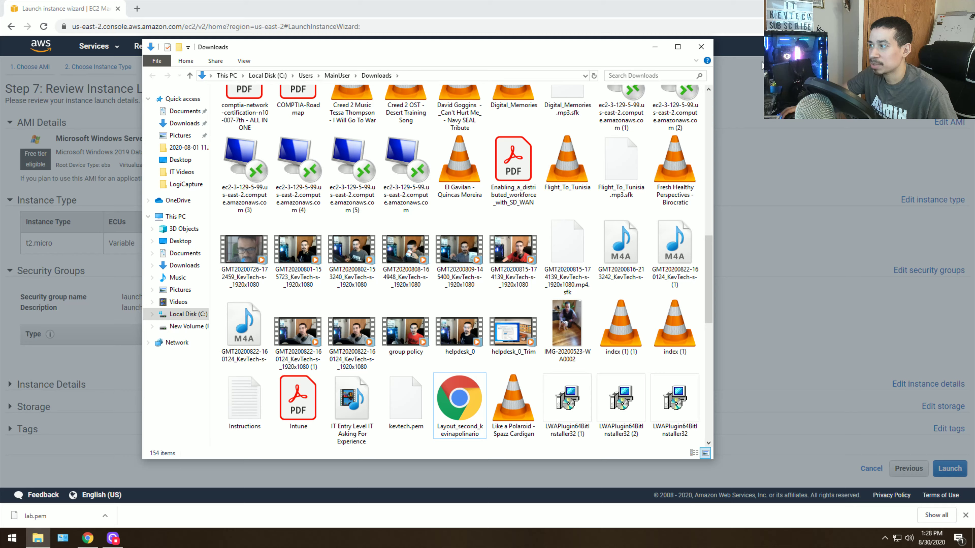
{"action": "left_click", "coordinate": [701, 46]}
{"action": "left_click", "coordinate": [622, 418]}
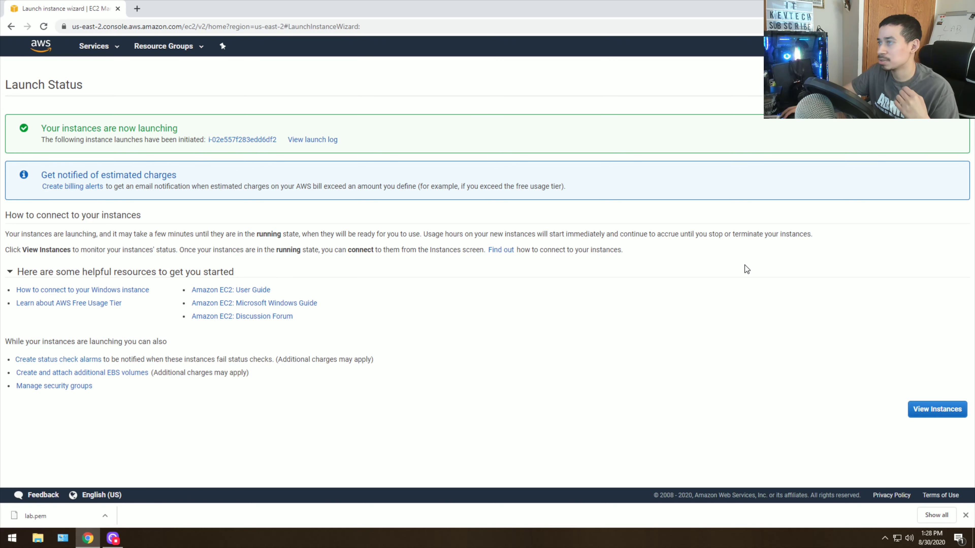
- Open the Instances list from the Launch Status page
{"action": "left_click", "coordinate": [921, 414]}
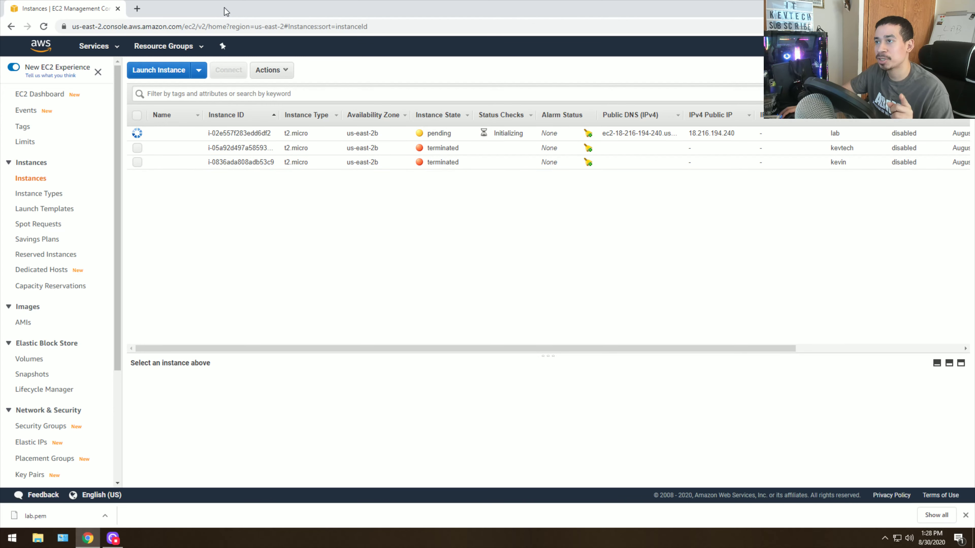
- Shrink Chrome, move lab.pem to the top of the desktop, then maximize Chrome
{"action": "left_click_drag", "start_coordinate": [226, 11], "coordinate": [329, 116]}
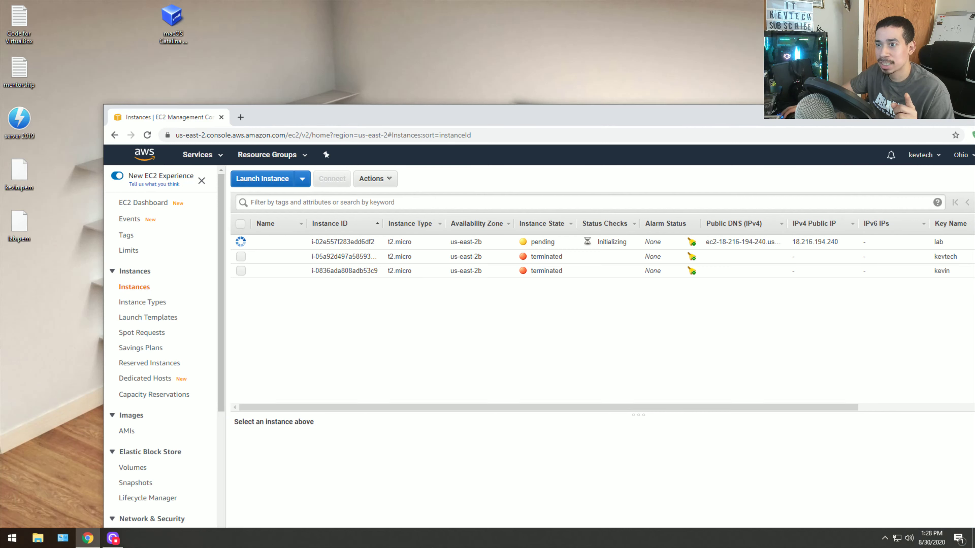
{"action": "left_click_drag", "start_coordinate": [22, 234], "coordinate": [144, 97]}
{"action": "left_click", "coordinate": [26, 224]}
{"action": "left_click_drag", "start_coordinate": [26, 223], "coordinate": [269, 32]}
{"action": "double_click", "coordinate": [458, 108]}
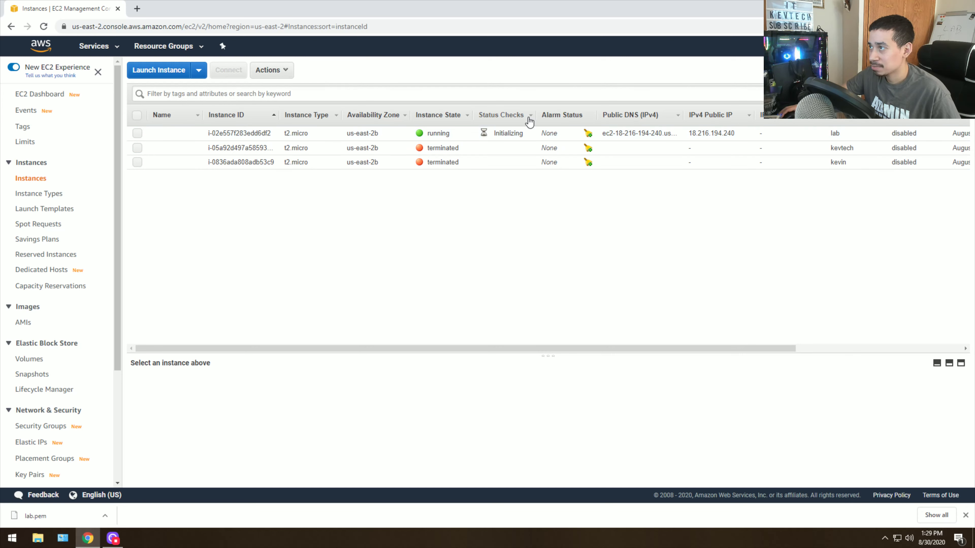
{"action": "left_click", "coordinate": [137, 133]}
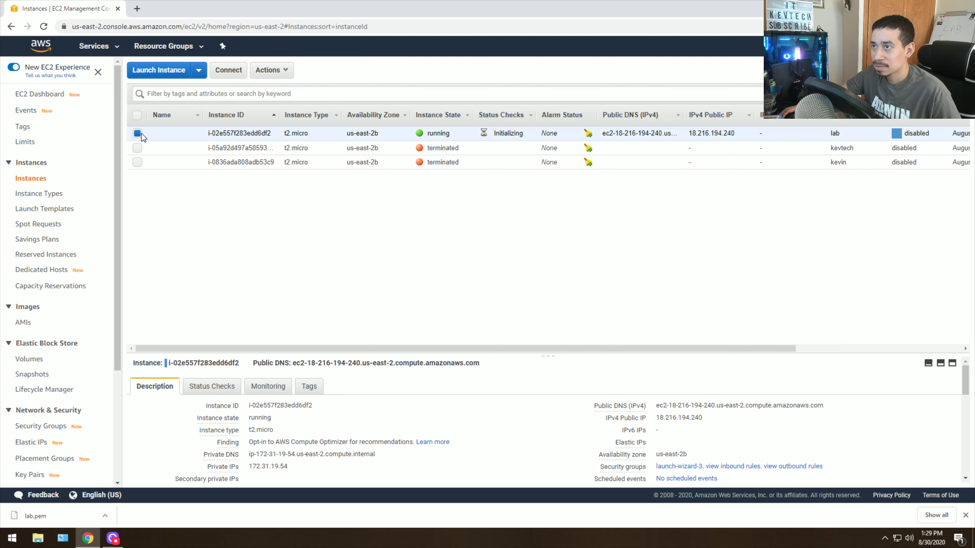
{"action": "left_click", "coordinate": [272, 69]}
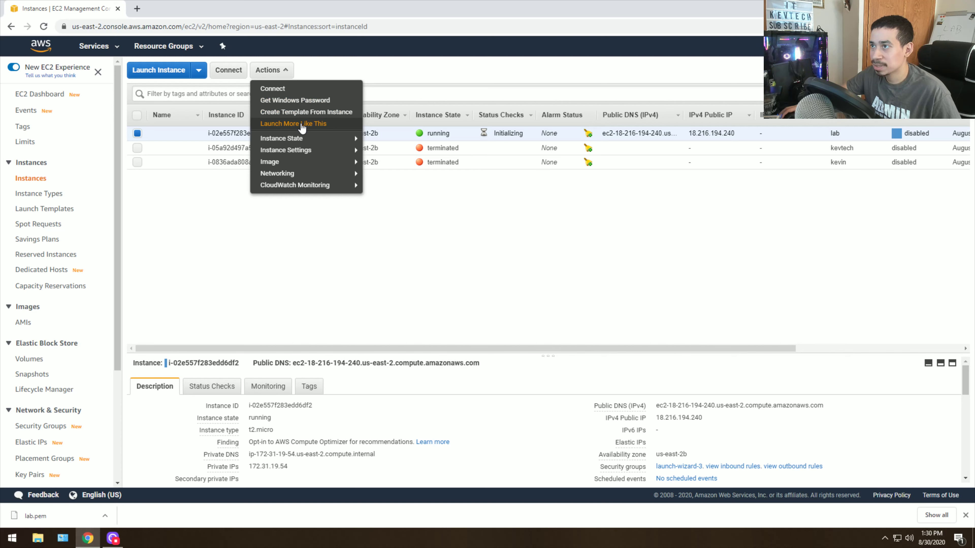
{"action": "mouse_move", "coordinate": [289, 140]}
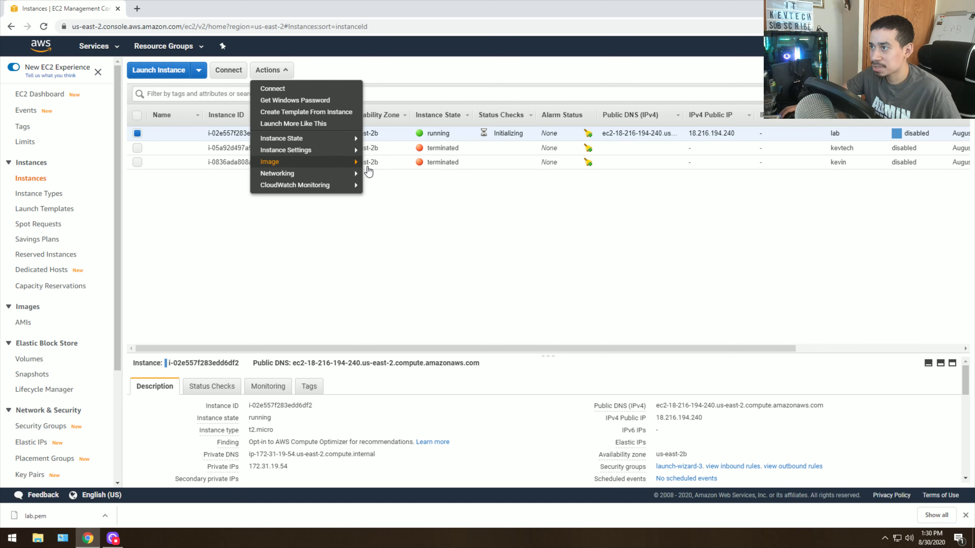
{"action": "mouse_move", "coordinate": [315, 166]}
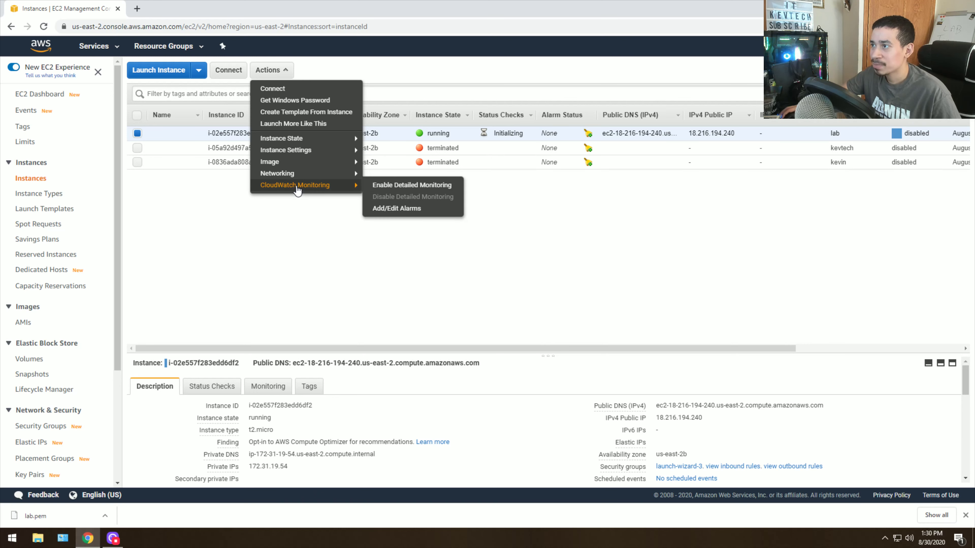
{"action": "left_click", "coordinate": [261, 273]}
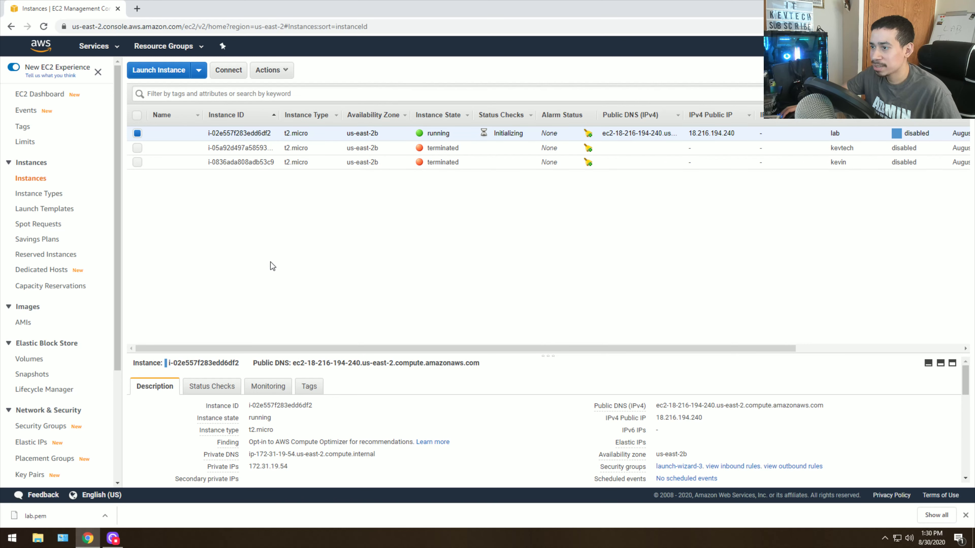
{"action": "left_click", "coordinate": [137, 133]}
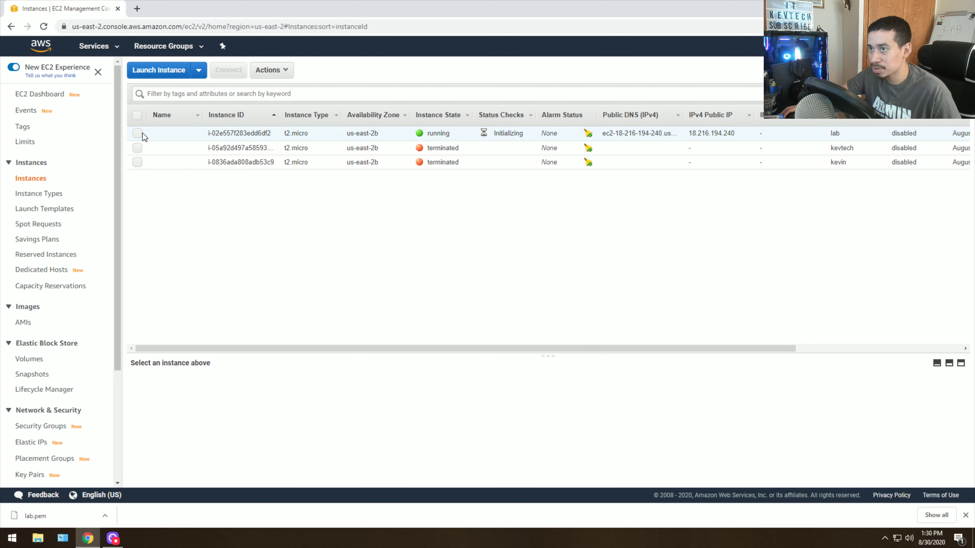
{"action": "left_click", "coordinate": [142, 133]}
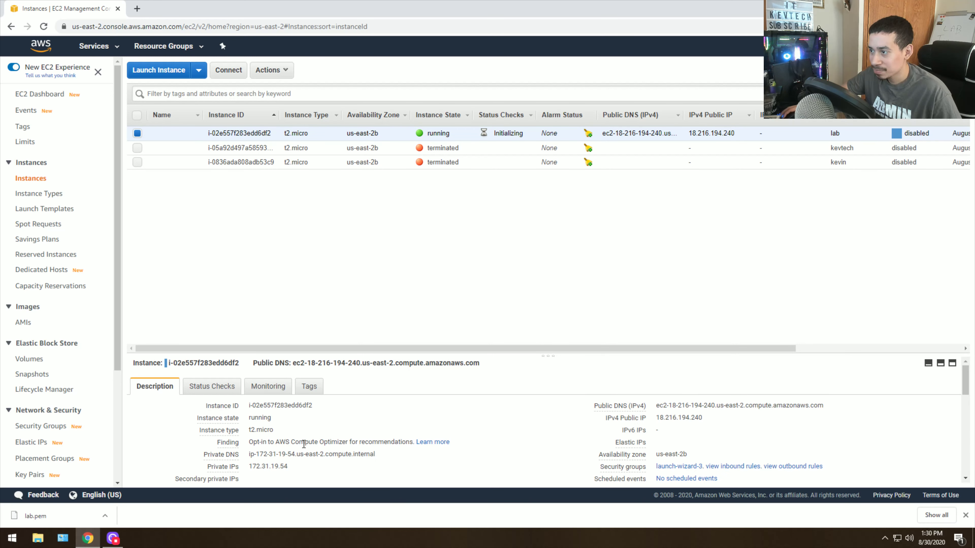
{"action": "scroll", "coordinate": [291, 405], "scroll_direction": "down", "scroll_amount": 3}
{"action": "scroll", "coordinate": [292, 403], "scroll_direction": "down", "scroll_amount": 6}
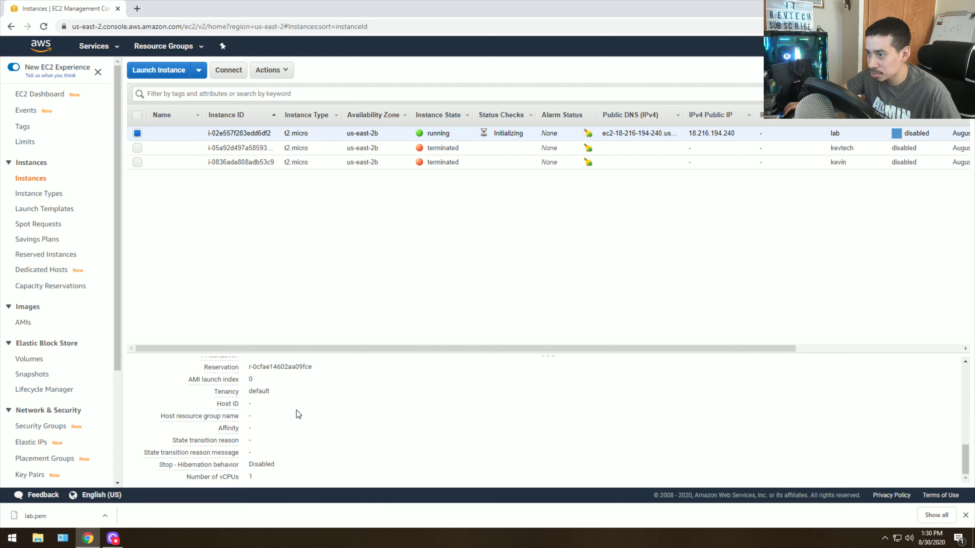
{"action": "scroll", "coordinate": [296, 410], "scroll_direction": "up", "scroll_amount": 10}
{"action": "left_click", "coordinate": [200, 386]}
{"action": "scroll", "coordinate": [254, 385], "scroll_direction": "down", "scroll_amount": 1}
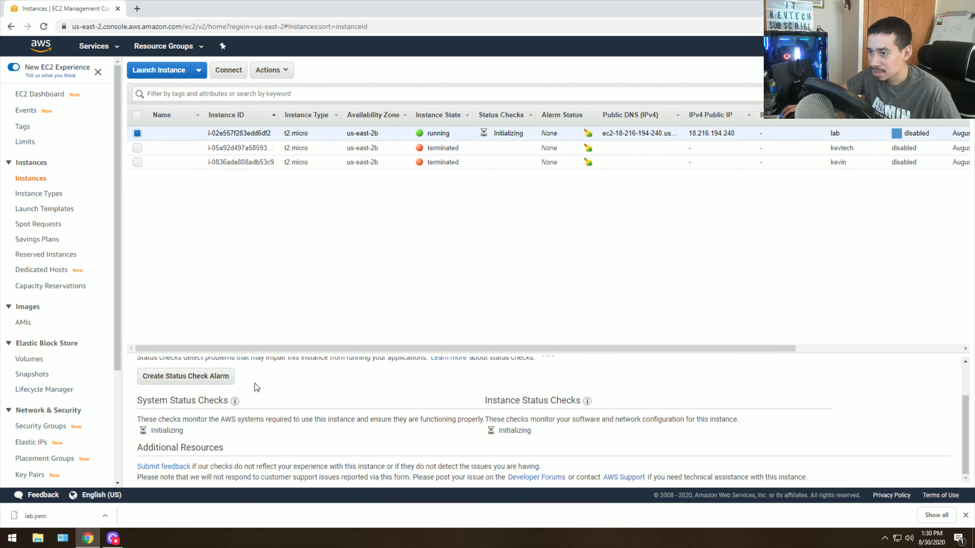
{"action": "scroll", "coordinate": [257, 409], "scroll_direction": "up", "scroll_amount": 2}
{"action": "left_click", "coordinate": [271, 387]}
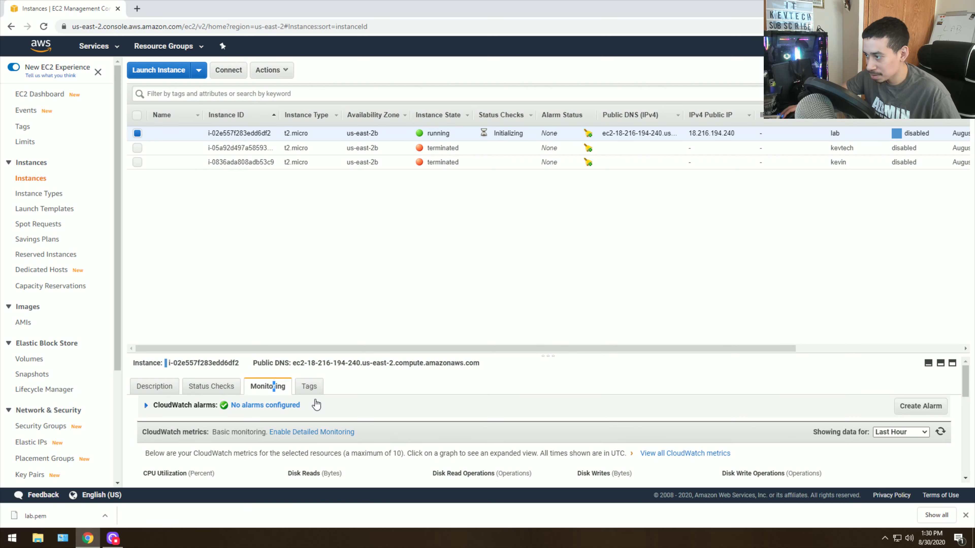
{"action": "scroll", "coordinate": [326, 406], "scroll_direction": "down", "scroll_amount": 3}
{"action": "scroll", "coordinate": [343, 407], "scroll_direction": "down", "scroll_amount": 1}
{"action": "scroll", "coordinate": [318, 413], "scroll_direction": "up", "scroll_amount": 5}
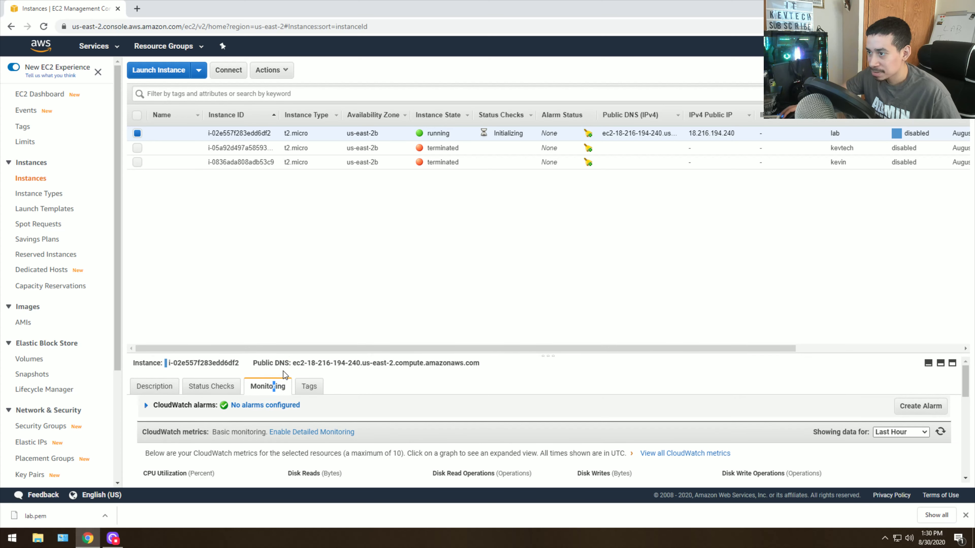
{"action": "left_click", "coordinate": [311, 388]}
{"action": "left_click", "coordinate": [161, 387]}
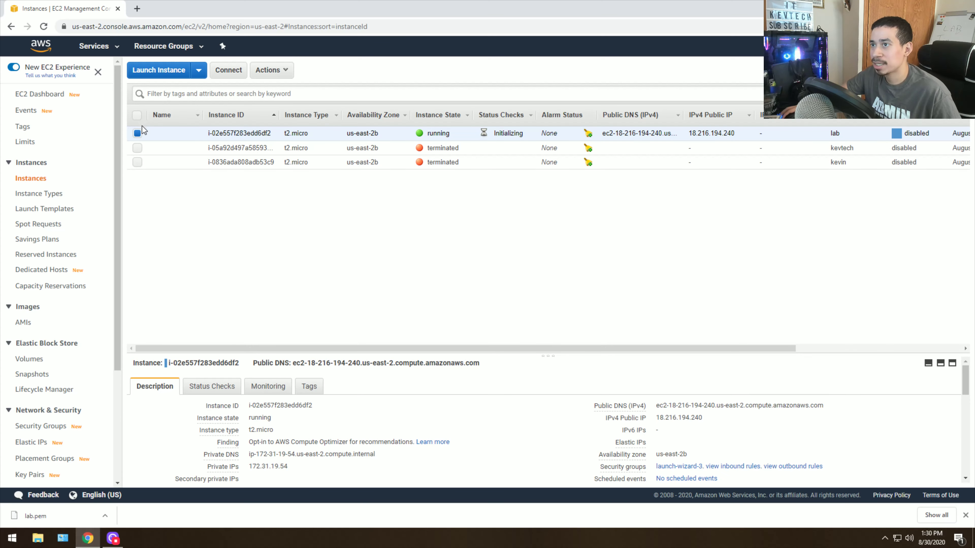
{"action": "left_click", "coordinate": [139, 132]}
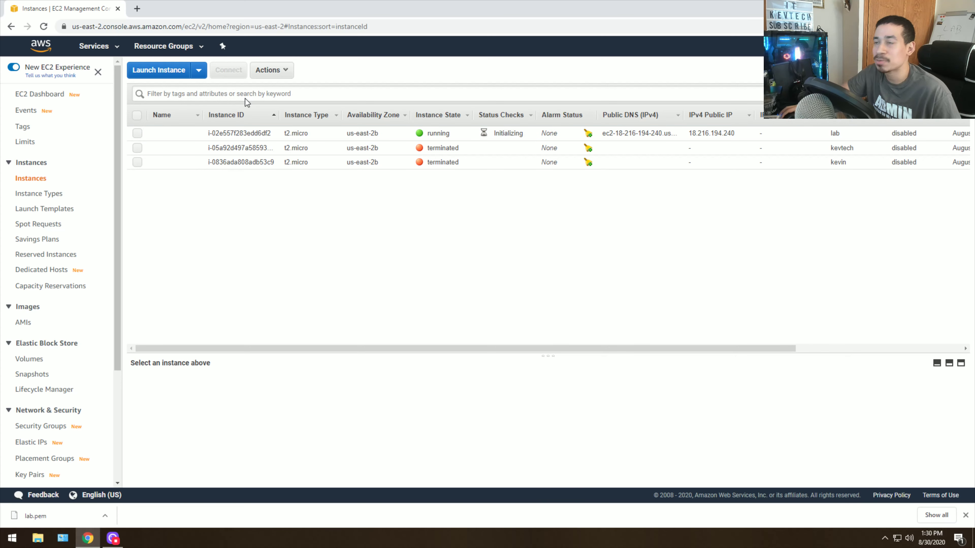
- Open the running instance's Connect dialog and briefly view Get Password
{"action": "left_click", "coordinate": [137, 133]}
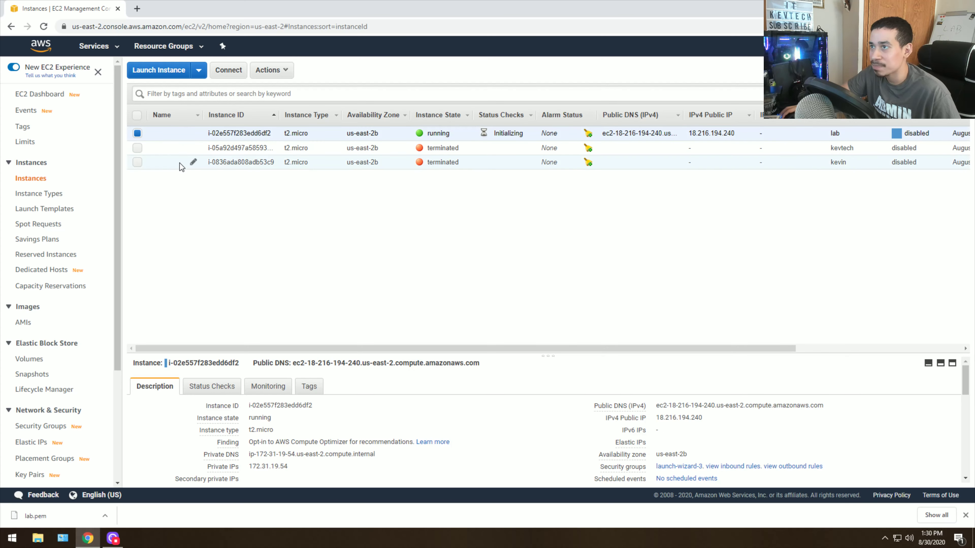
{"action": "left_click", "coordinate": [137, 134]}
{"action": "right_click", "coordinate": [221, 131]}
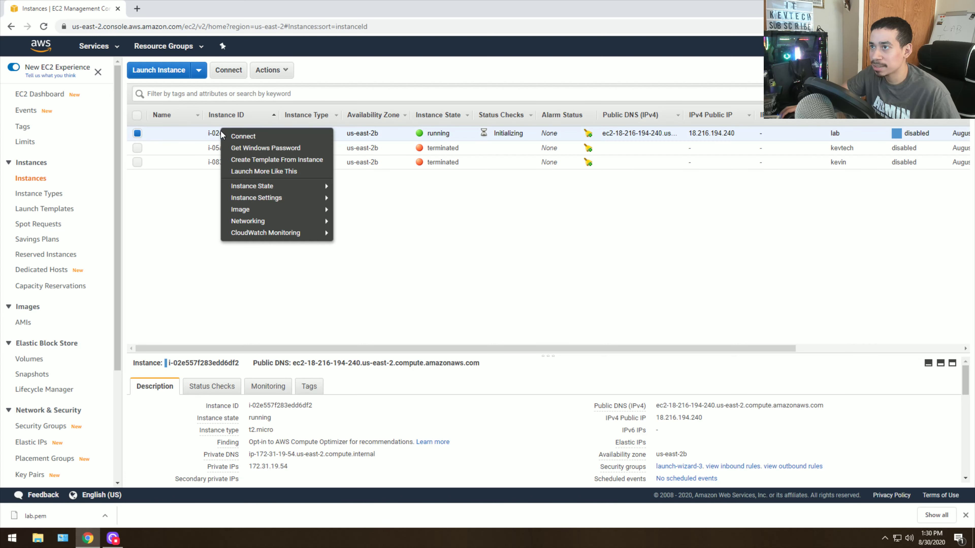
{"action": "left_click", "coordinate": [238, 137]}
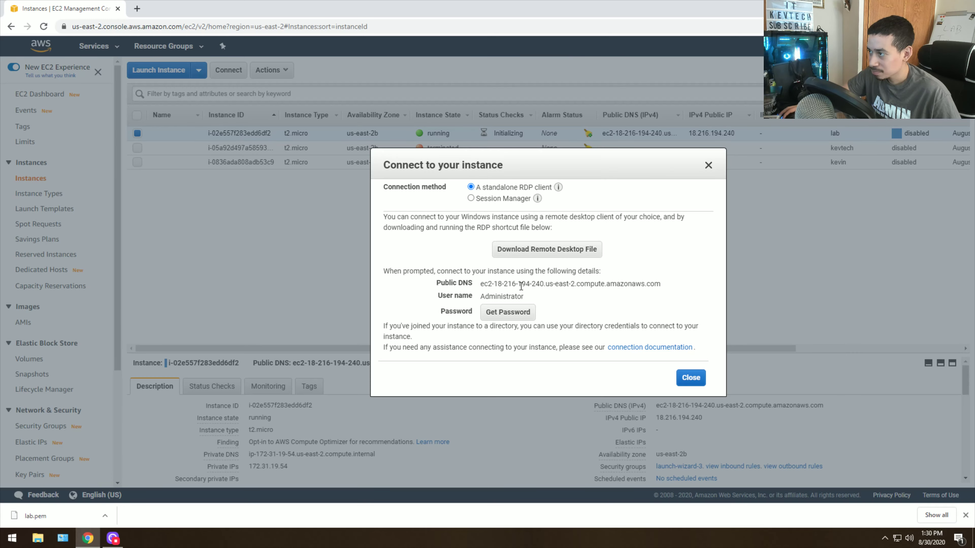
{"action": "left_click", "coordinate": [522, 312]}
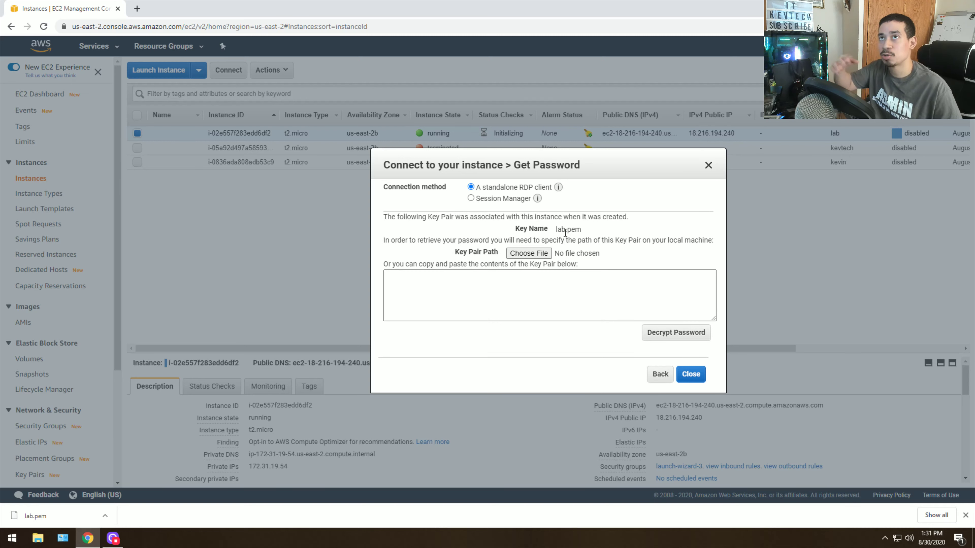
{"action": "left_click", "coordinate": [708, 166]}
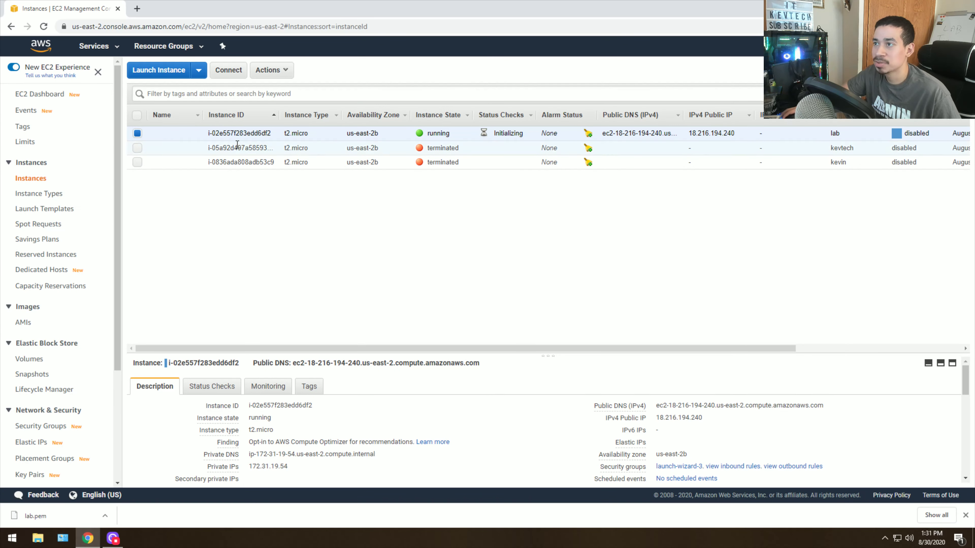
- Download the Remote Desktop file and open Get Password for the instance
{"action": "right_click", "coordinate": [241, 133]}
{"action": "left_click", "coordinate": [259, 137]}
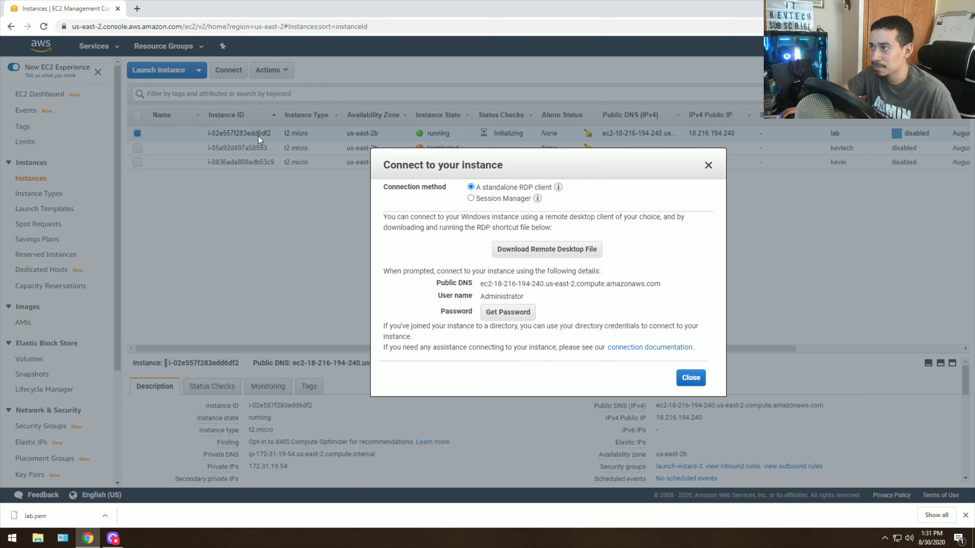
{"action": "left_click", "coordinate": [524, 255]}
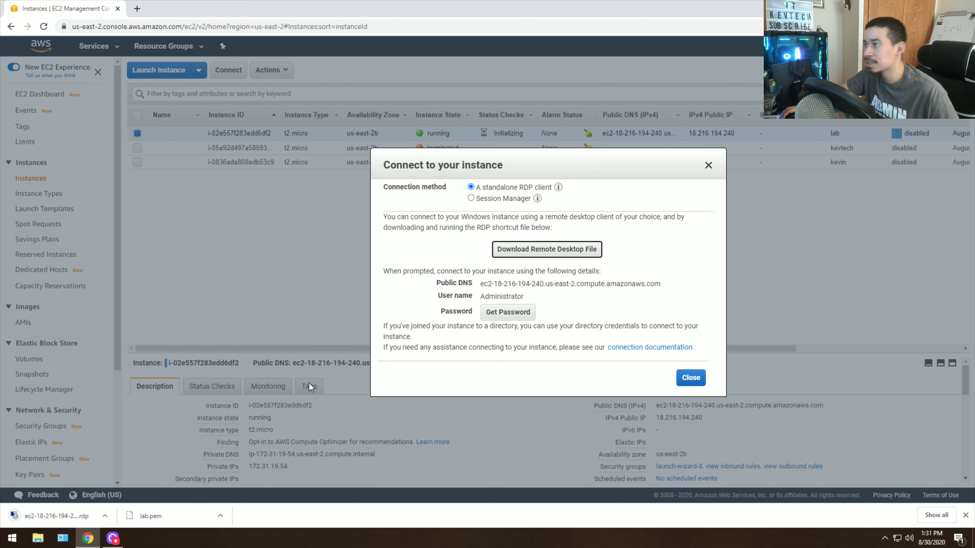
{"action": "left_click", "coordinate": [507, 312]}
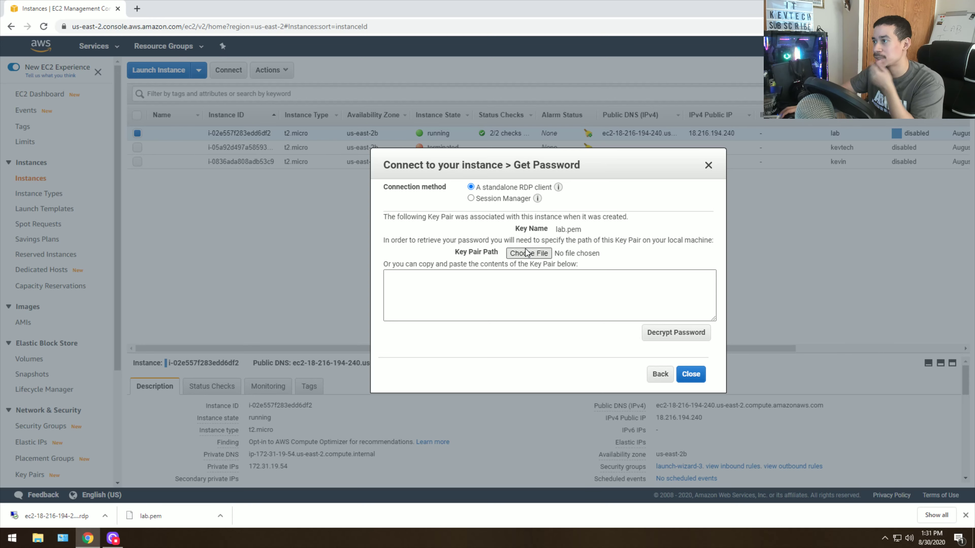
- Load lab.pem, decrypt and copy the Administrator password, then open the RDP file
{"action": "left_click", "coordinate": [528, 252]}
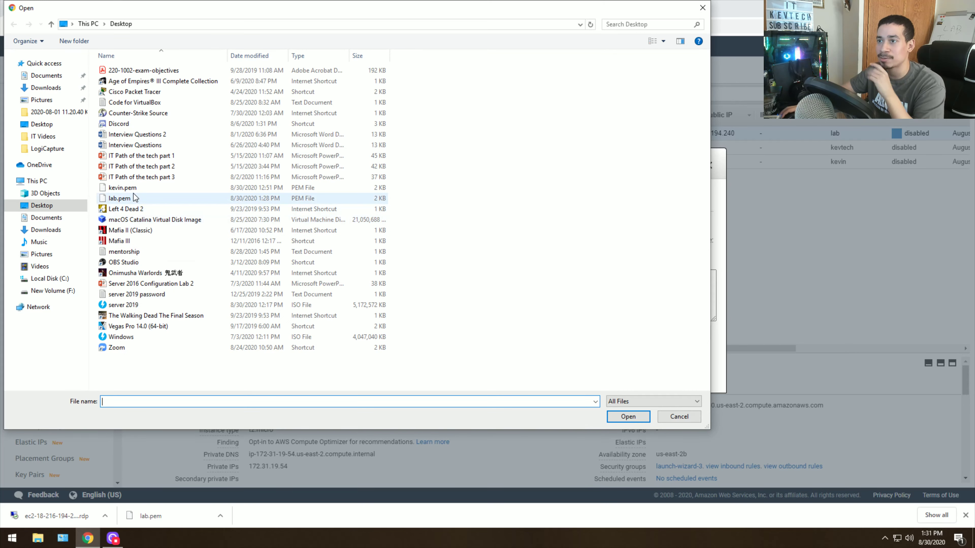
{"action": "double_click", "coordinate": [119, 198]}
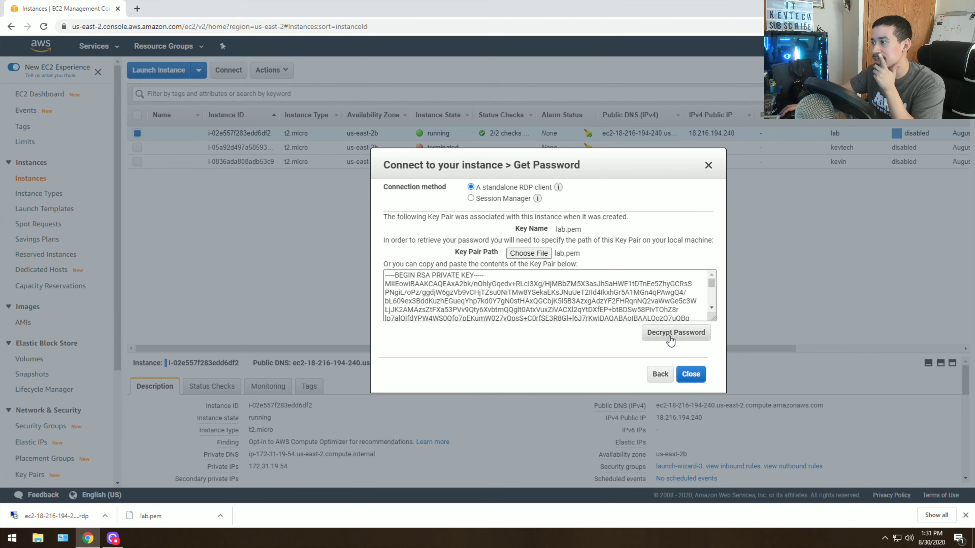
{"action": "left_click", "coordinate": [658, 336]}
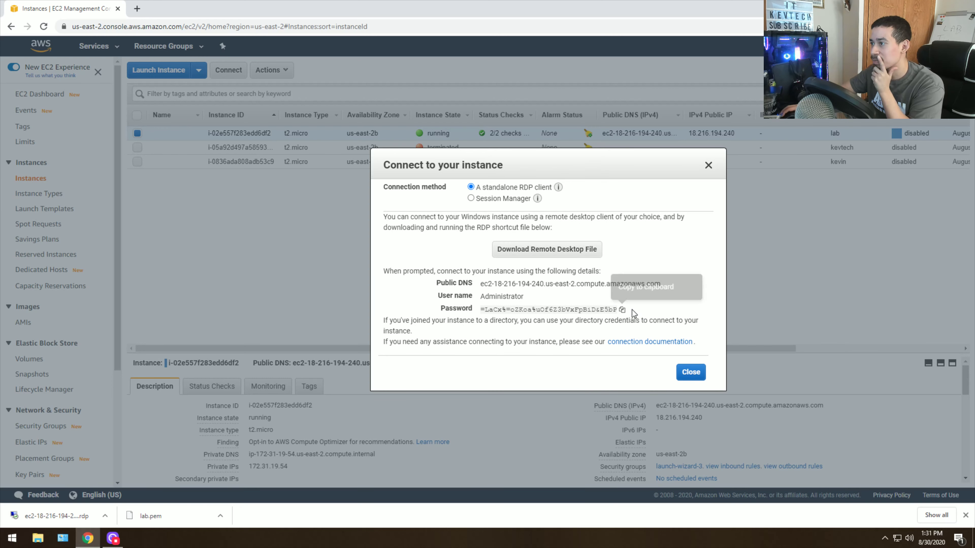
{"action": "left_click", "coordinate": [621, 310]}
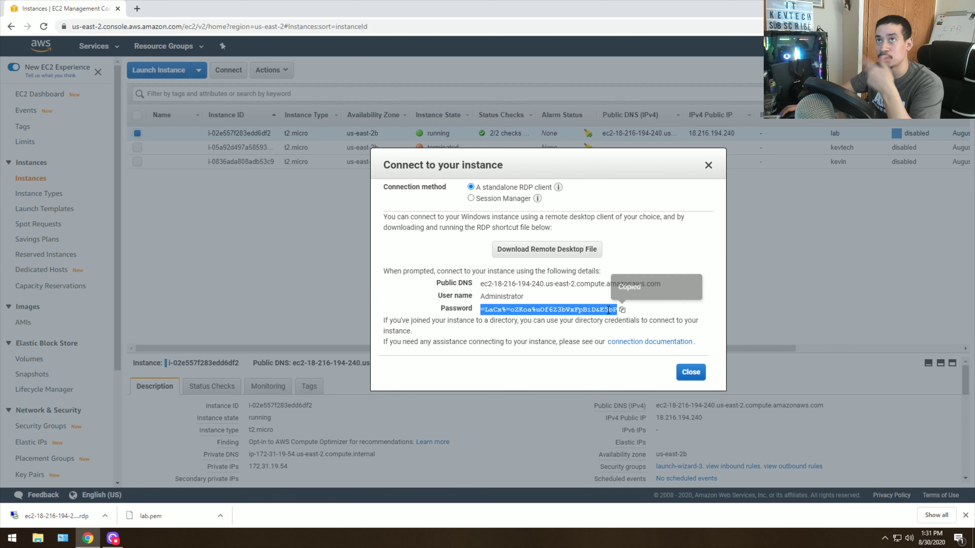
{"action": "left_click", "coordinate": [50, 518]}
- Connect to the instance as Administrator using the pasted decrypted password, reaching the certificate warning
{"action": "left_click", "coordinate": [555, 324]}
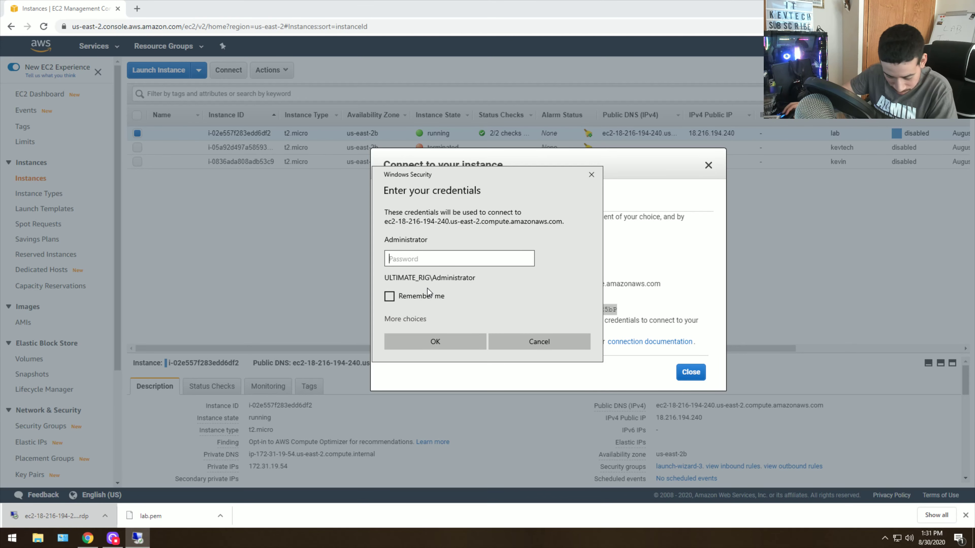
{"action": "key", "text": "ctrl+v"}
{"action": "key", "text": "Return"}
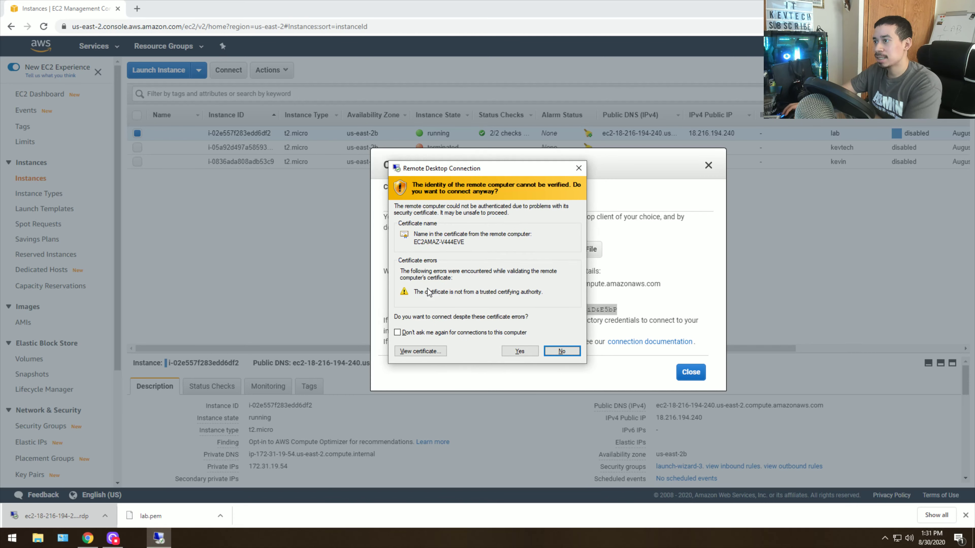
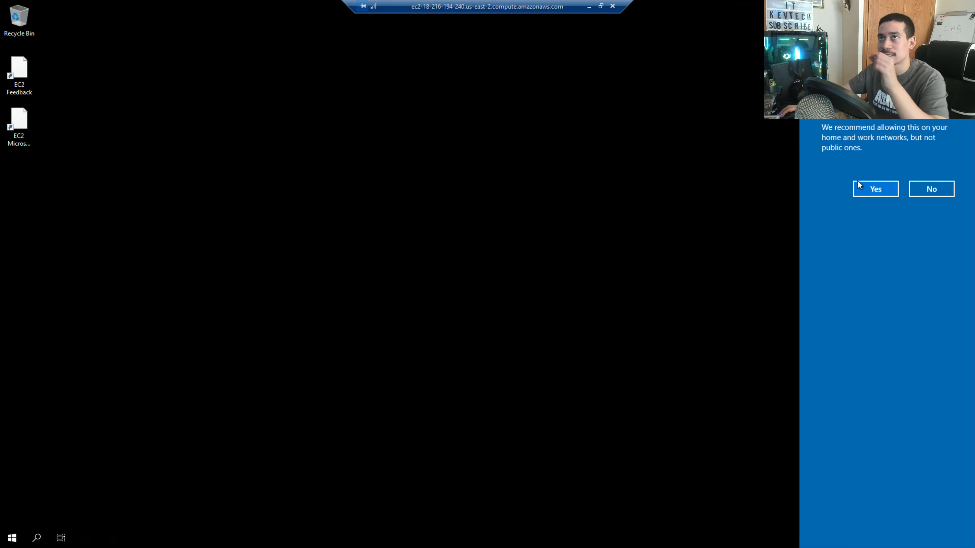
- Allow network discovery, then launch Server Manager from the Start menu
{"action": "left_click", "coordinate": [871, 188]}
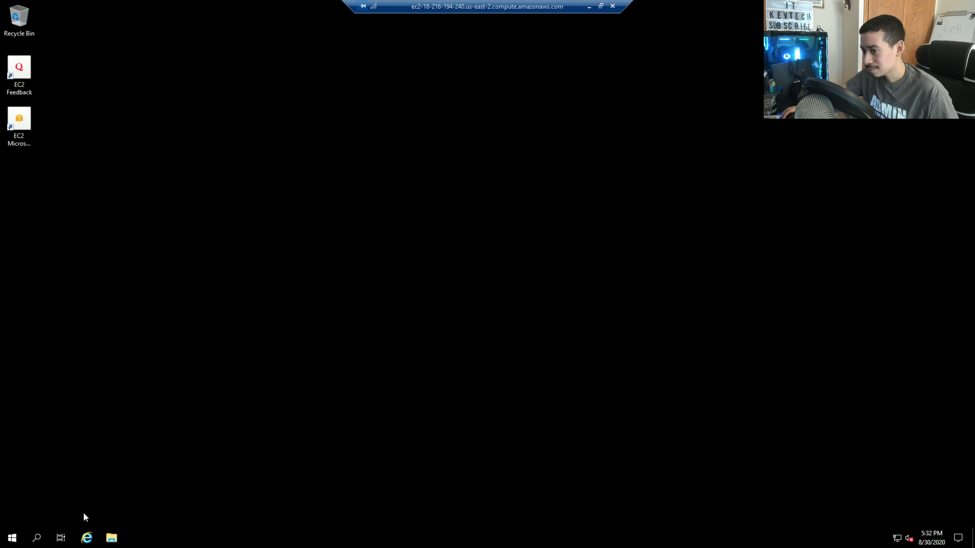
{"action": "left_click", "coordinate": [12, 538]}
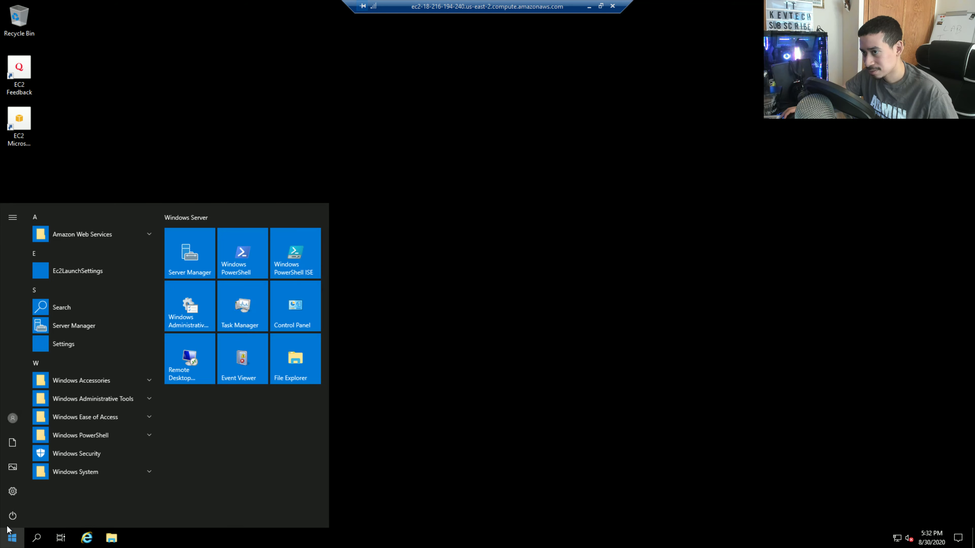
{"action": "left_click", "coordinate": [120, 395]}
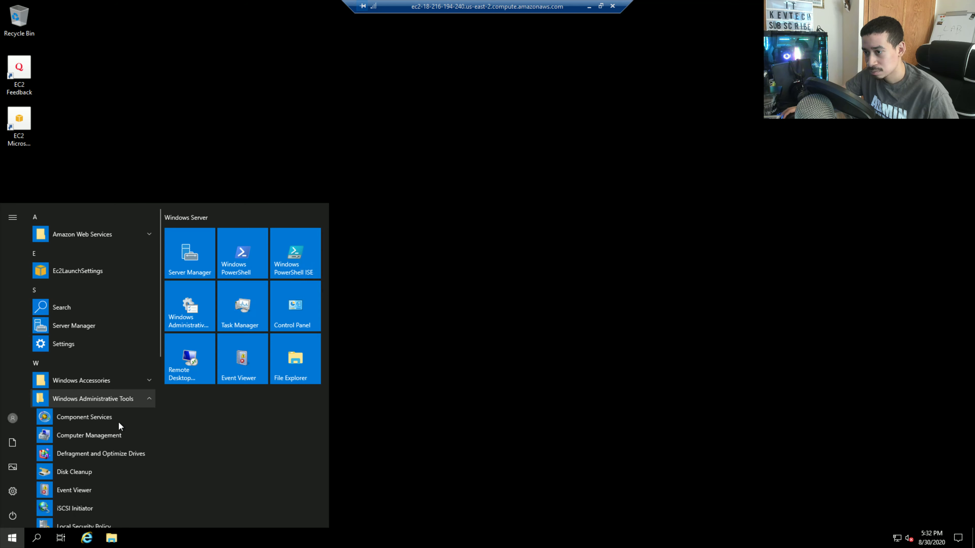
{"action": "scroll", "coordinate": [85, 480], "scroll_direction": "down", "scroll_amount": 5}
{"action": "scroll", "coordinate": [88, 453], "scroll_direction": "down", "scroll_amount": 3}
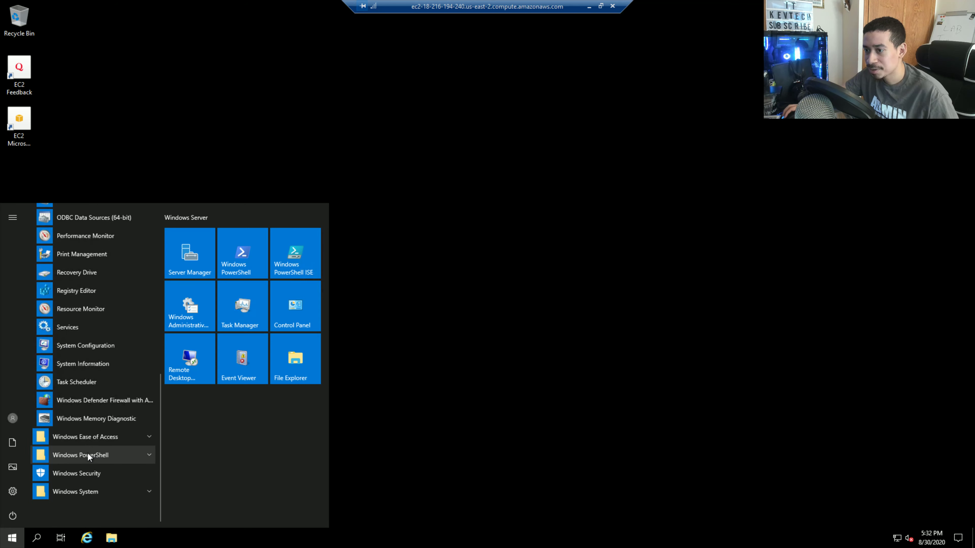
{"action": "scroll", "coordinate": [88, 453], "scroll_direction": "up", "scroll_amount": 10}
{"action": "left_click", "coordinate": [84, 418]}
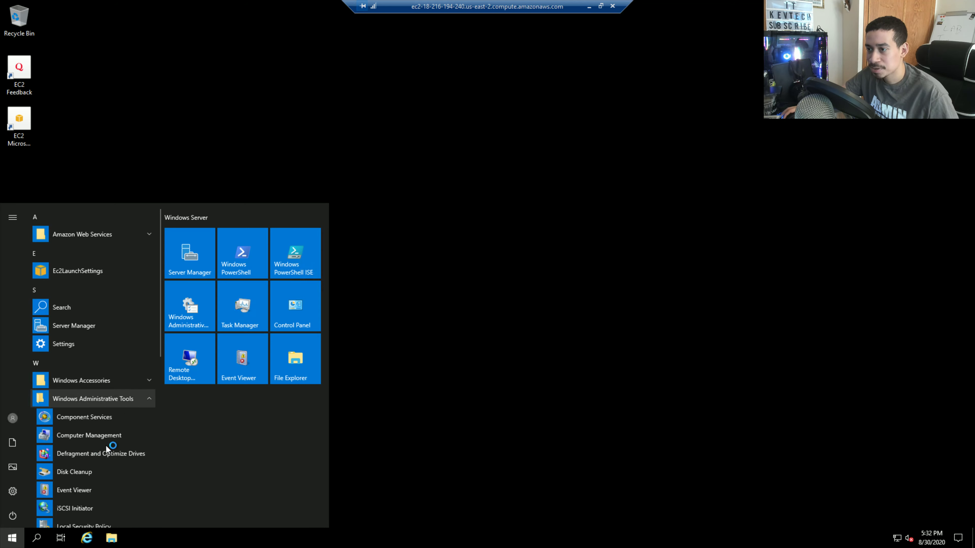
{"action": "left_click", "coordinate": [12, 538]}
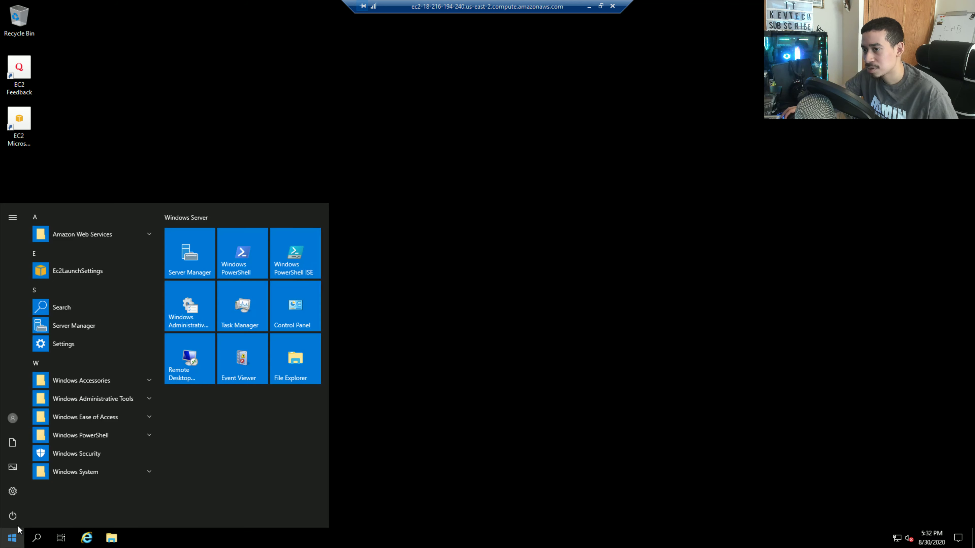
{"action": "left_click", "coordinate": [96, 329]}
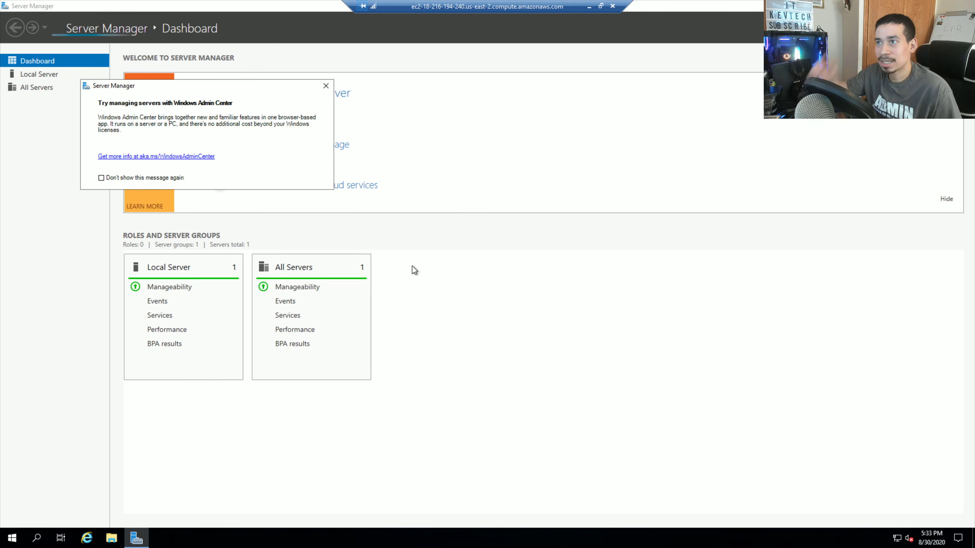
- Dismiss the Windows Admin Center notice and the Add Roles inventory-not-ready message
{"action": "left_click", "coordinate": [326, 86]}
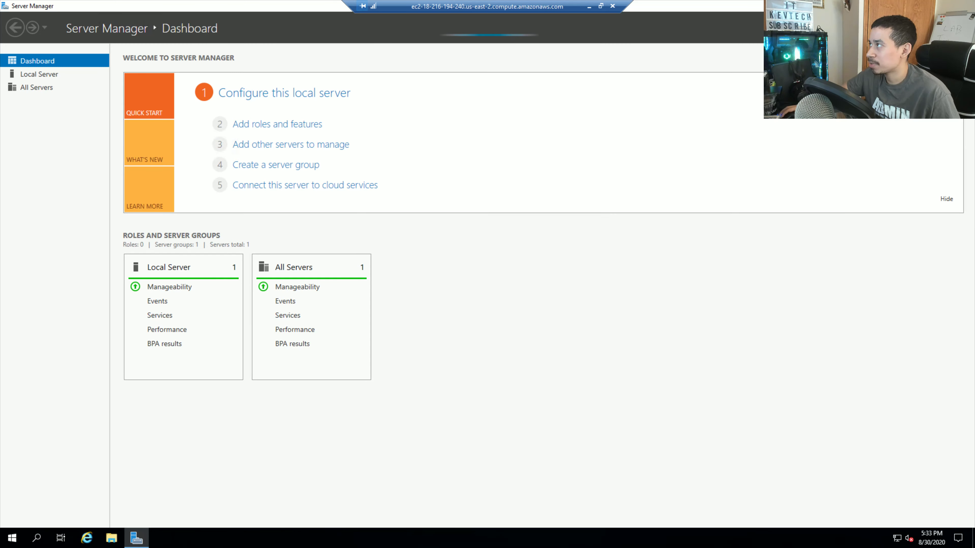
{"action": "left_click", "coordinate": [278, 124]}
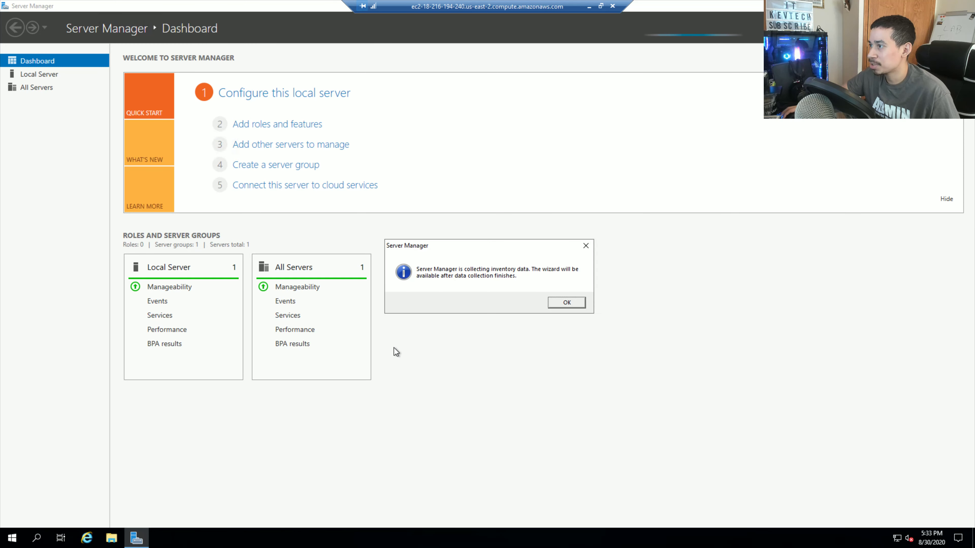
{"action": "left_click", "coordinate": [562, 303]}
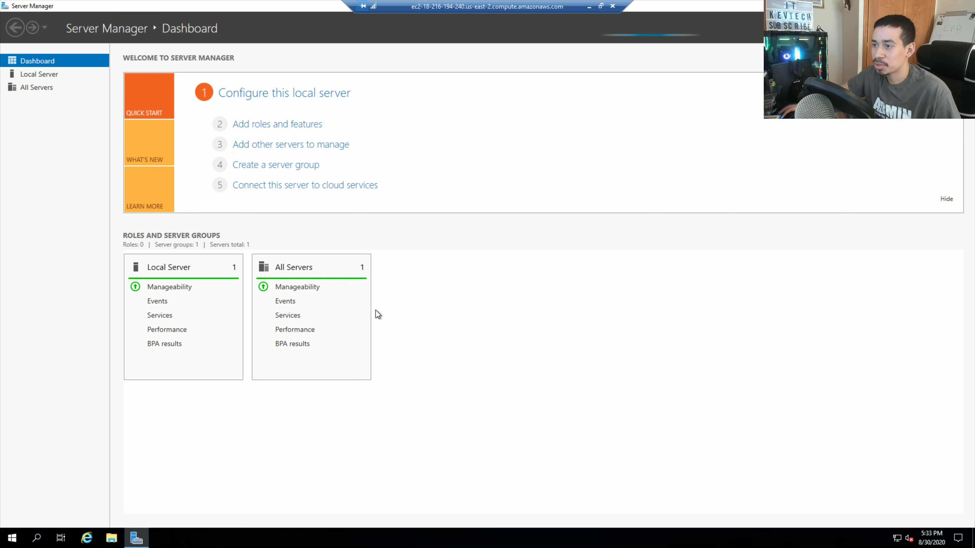
{"action": "left_click", "coordinate": [112, 538]}
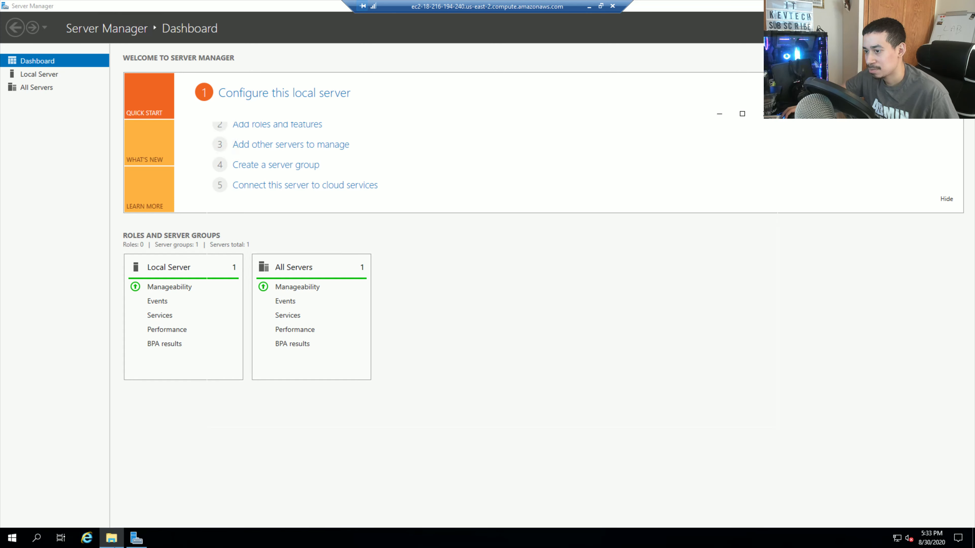
- Set This PC's Performance Options visual effects to Adjust for best performance
{"action": "left_click", "coordinate": [241, 232]}
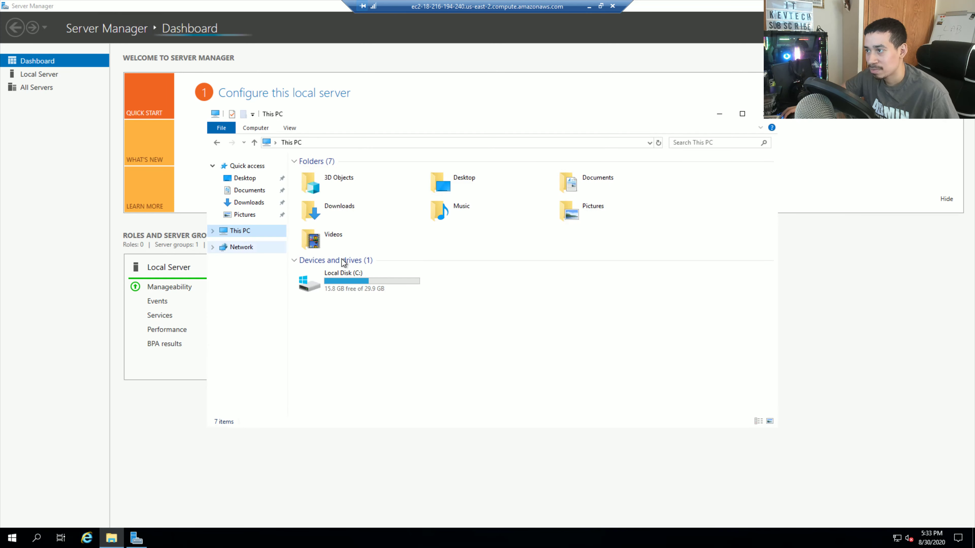
{"action": "right_click", "coordinate": [240, 232]}
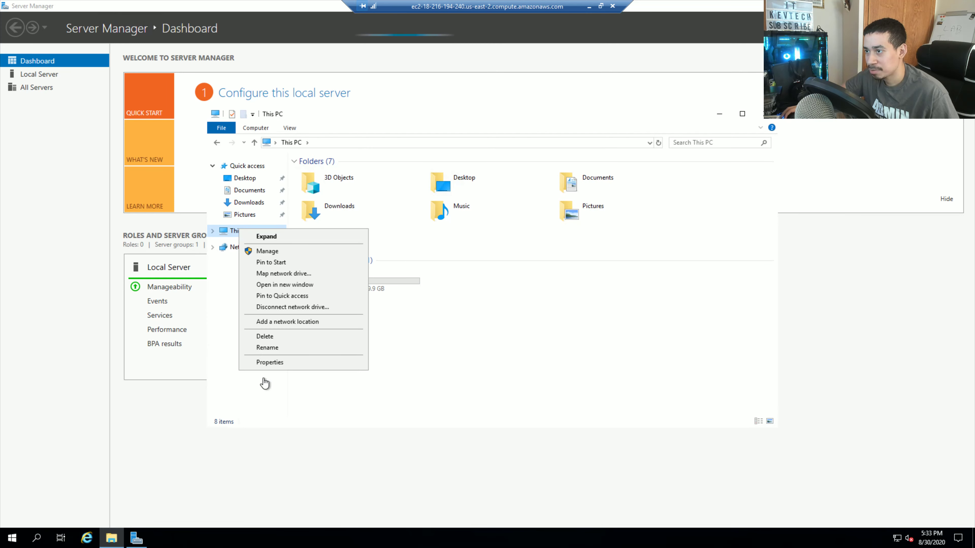
{"action": "left_click", "coordinate": [282, 361]}
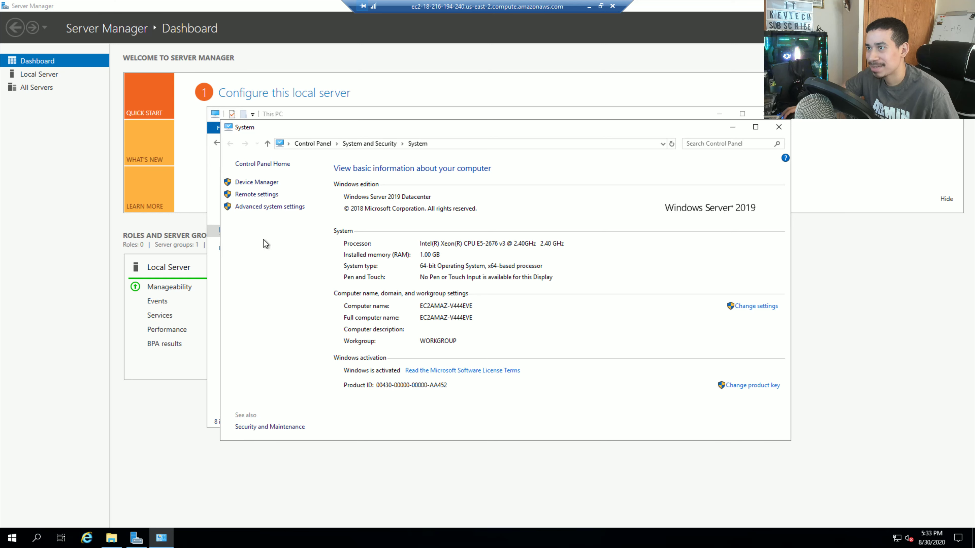
{"action": "left_click", "coordinate": [290, 209]}
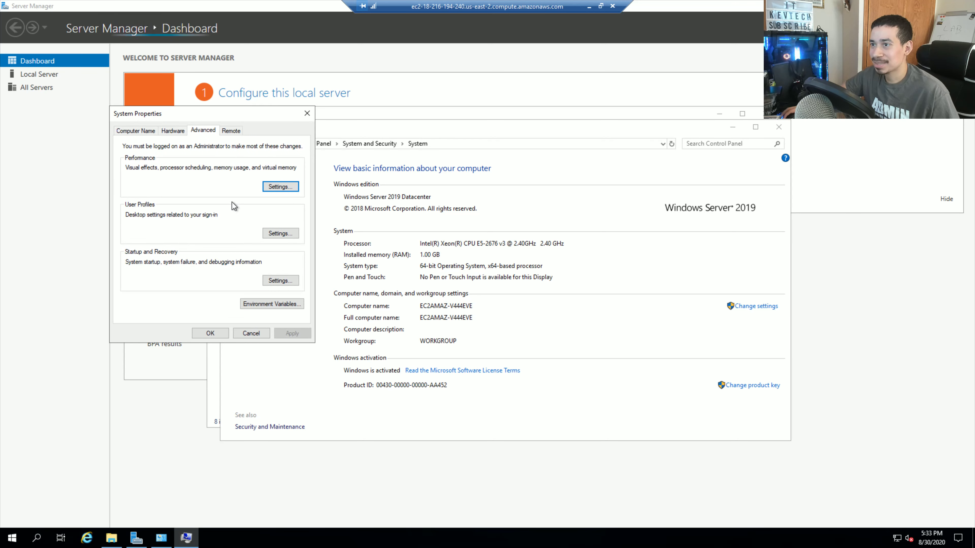
{"action": "left_click", "coordinate": [279, 186]}
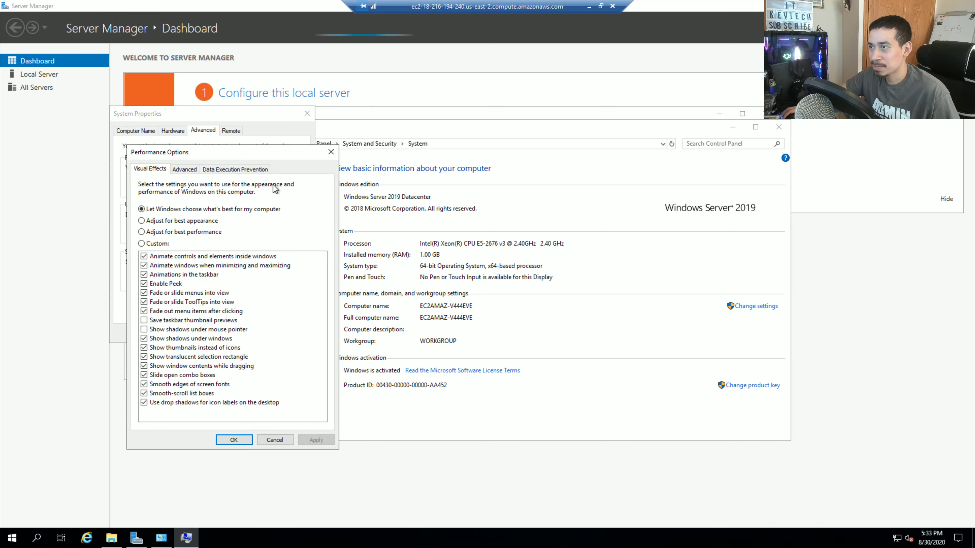
{"action": "left_click", "coordinate": [161, 233]}
{"action": "left_click", "coordinate": [229, 439]}
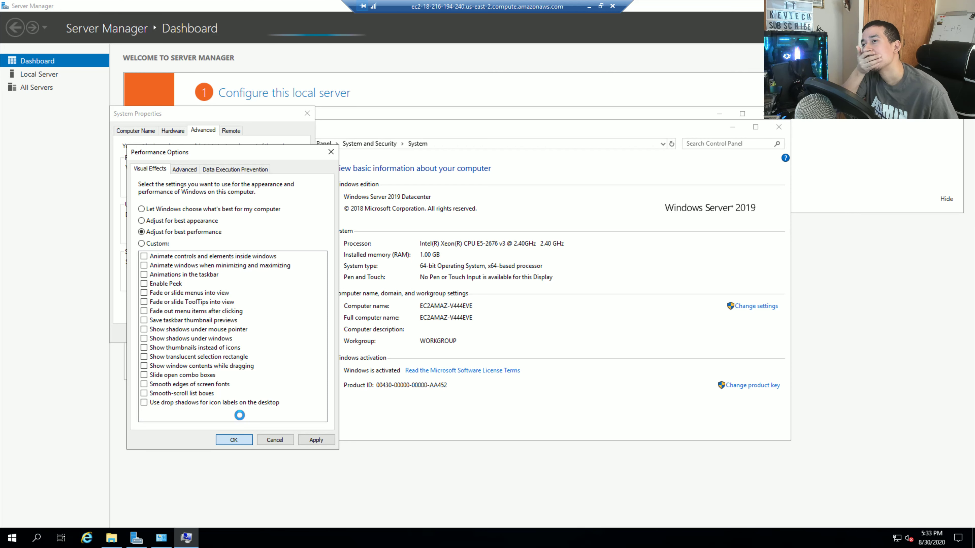
{"action": "left_click", "coordinate": [210, 333]}
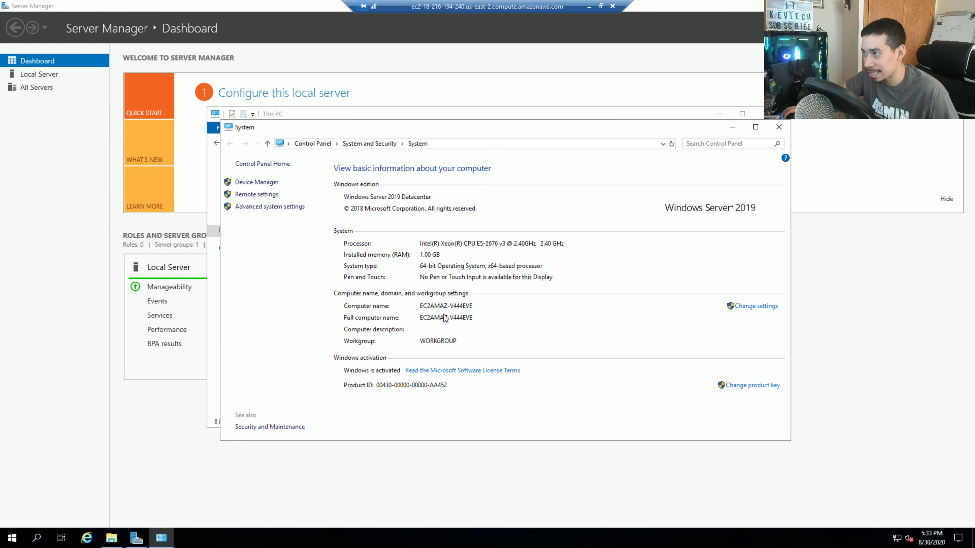
- Close Server Manager and stray windows, then reopen This PC's System page
{"action": "left_click", "coordinate": [752, 306]}
{"action": "key", "text": "Escape"}
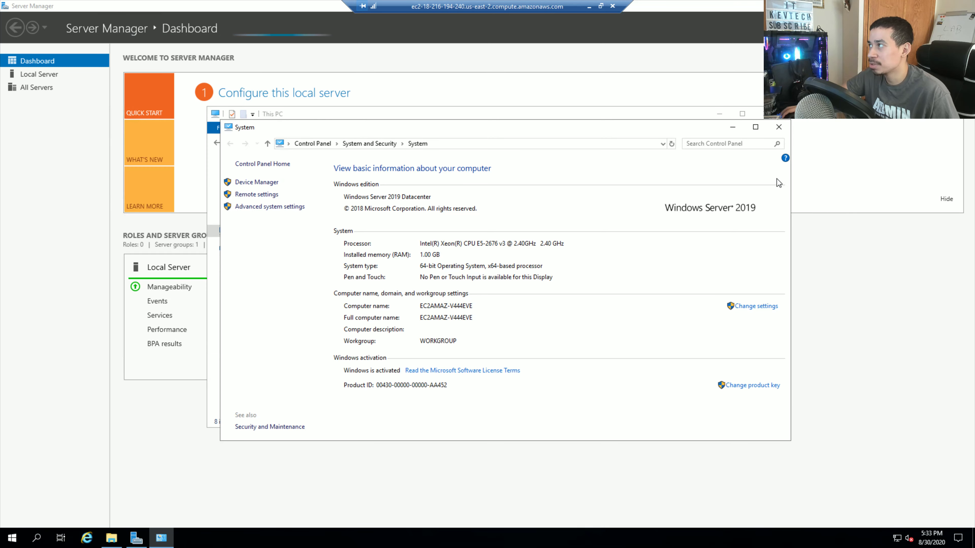
{"action": "left_click", "coordinate": [779, 128]}
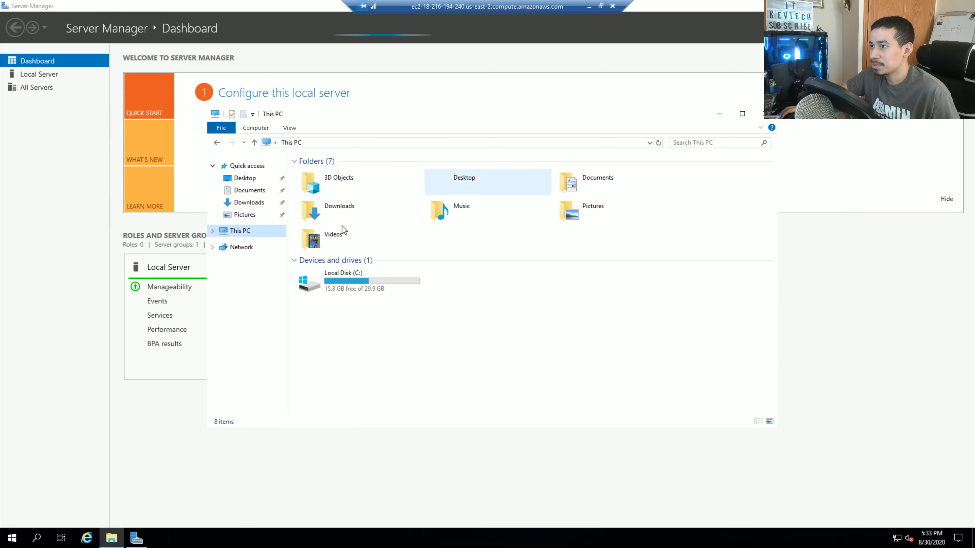
{"action": "right_click", "coordinate": [230, 235]}
{"action": "left_click", "coordinate": [254, 369]}
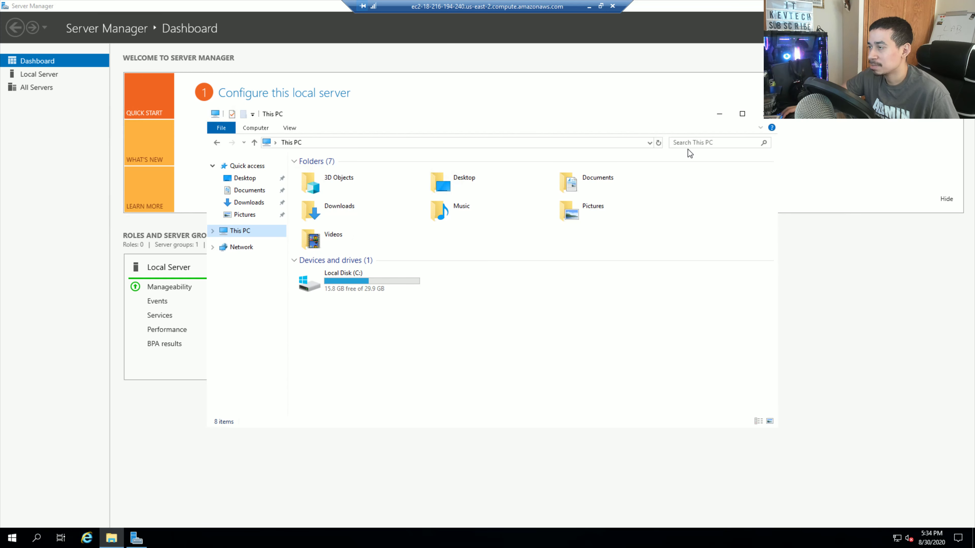
{"action": "left_click", "coordinate": [761, 114]}
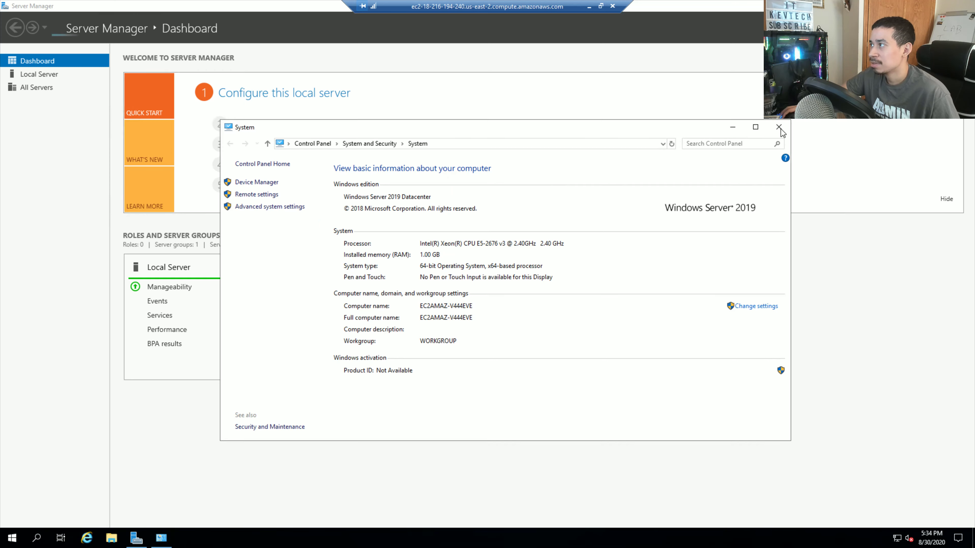
{"action": "left_click", "coordinate": [779, 127]}
{"action": "key", "text": "alt+F4"}
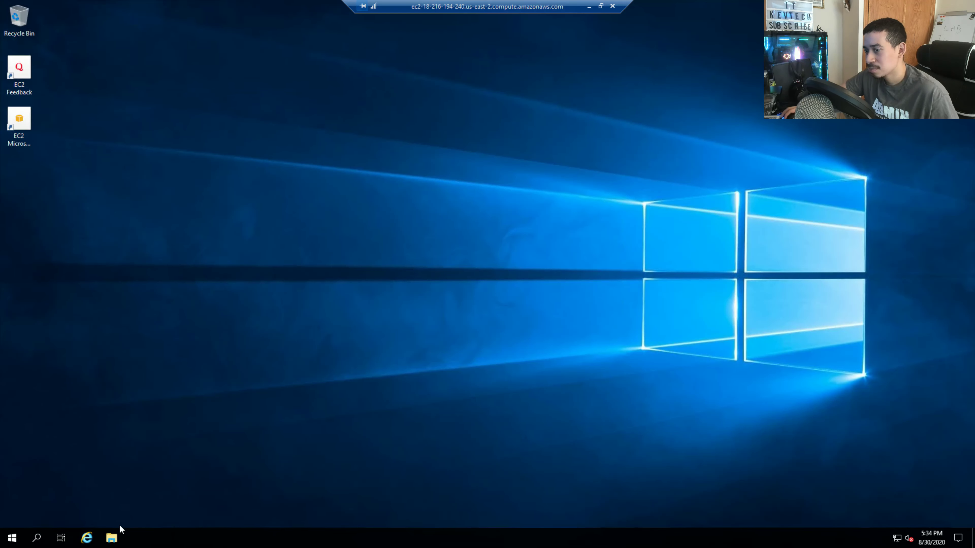
{"action": "left_click", "coordinate": [111, 538]}
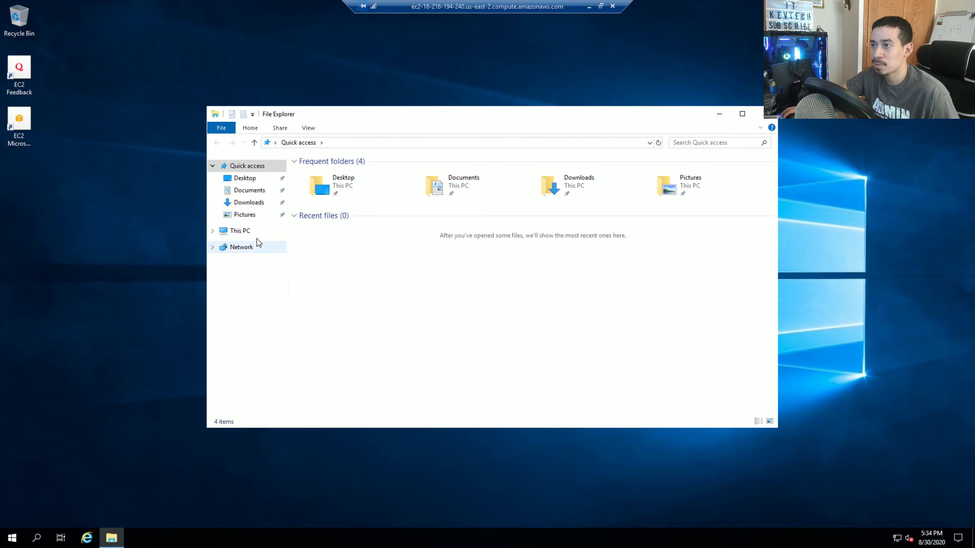
{"action": "right_click", "coordinate": [241, 232]}
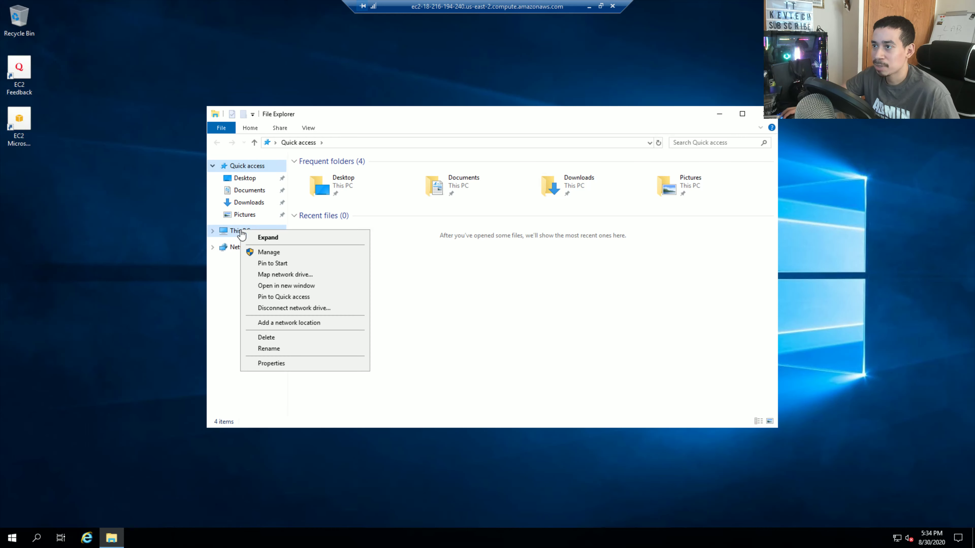
{"action": "left_click", "coordinate": [255, 364]}
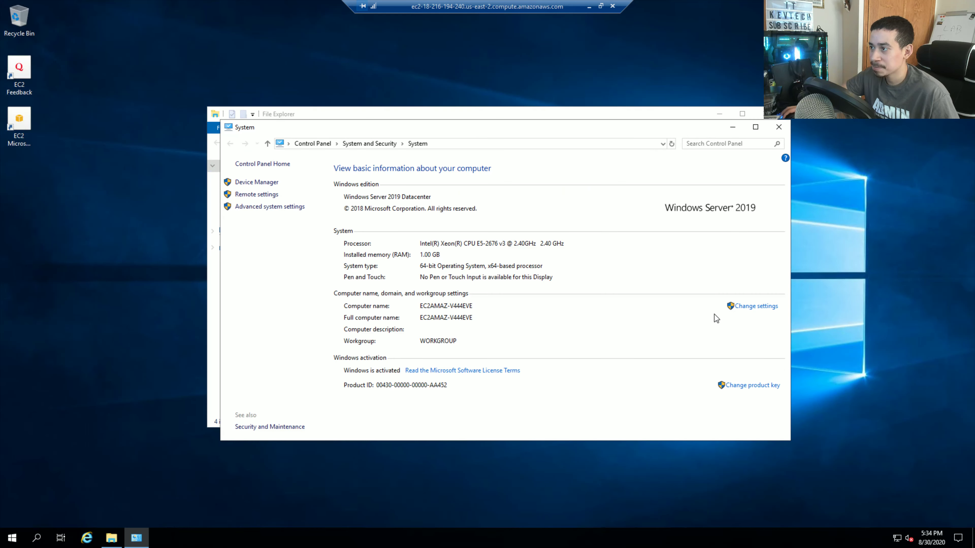
- Change the computer name to Server2019 and choose Restart Now
{"action": "left_click", "coordinate": [755, 306]}
{"action": "left_click", "coordinate": [198, 153]}
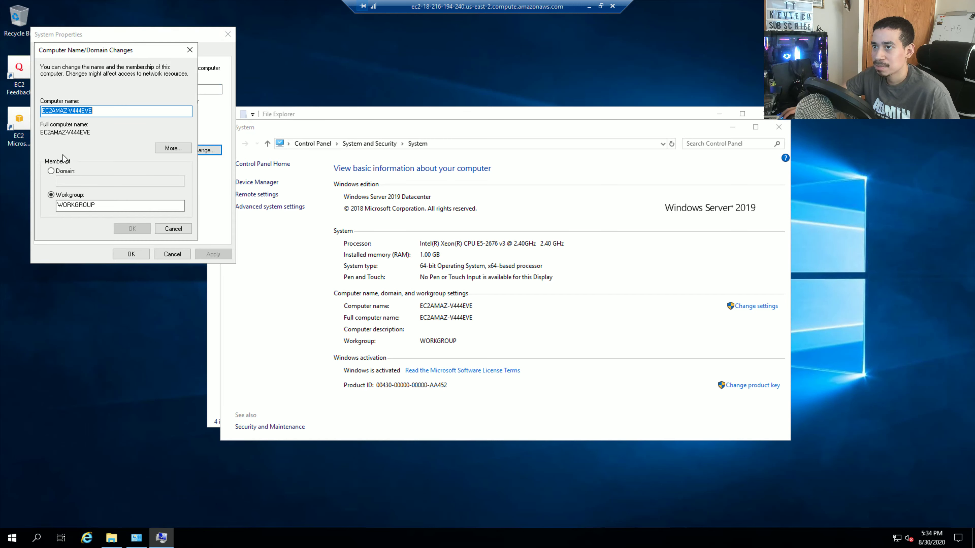
{"action": "left_click", "coordinate": [106, 111]}
{"action": "key", "text": "ctrl+a"}
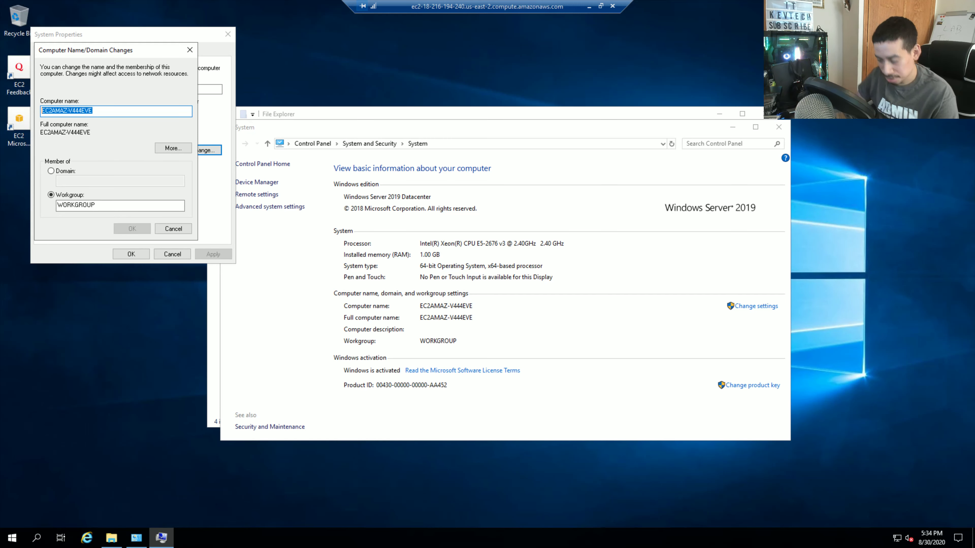
{"action": "type", "text": "Server2019"}
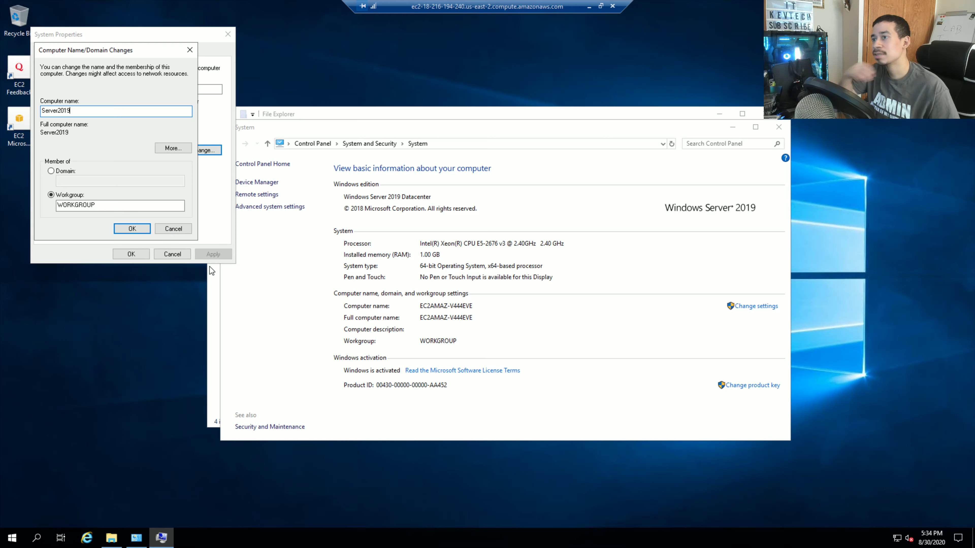
{"action": "key", "text": "Return"}
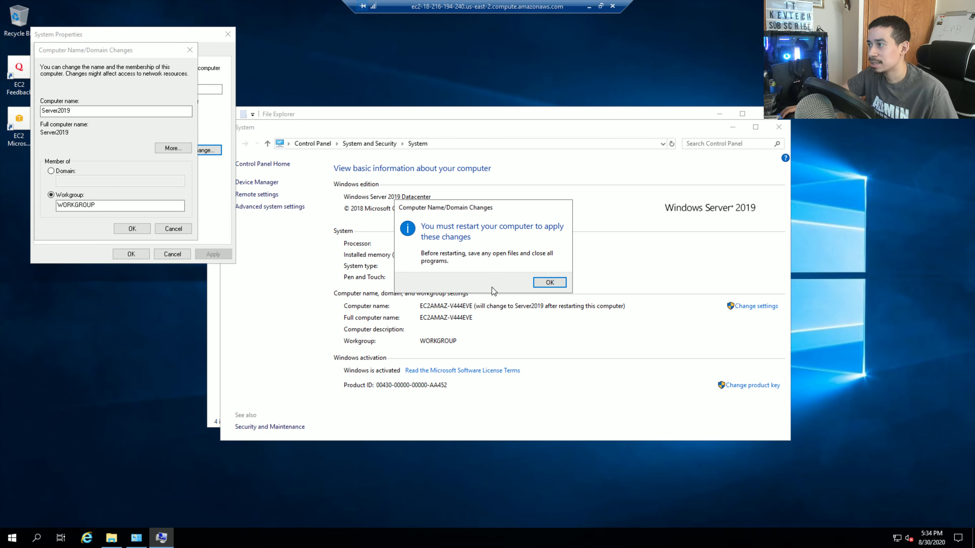
{"action": "left_click", "coordinate": [552, 283]}
{"action": "left_click", "coordinate": [131, 254]}
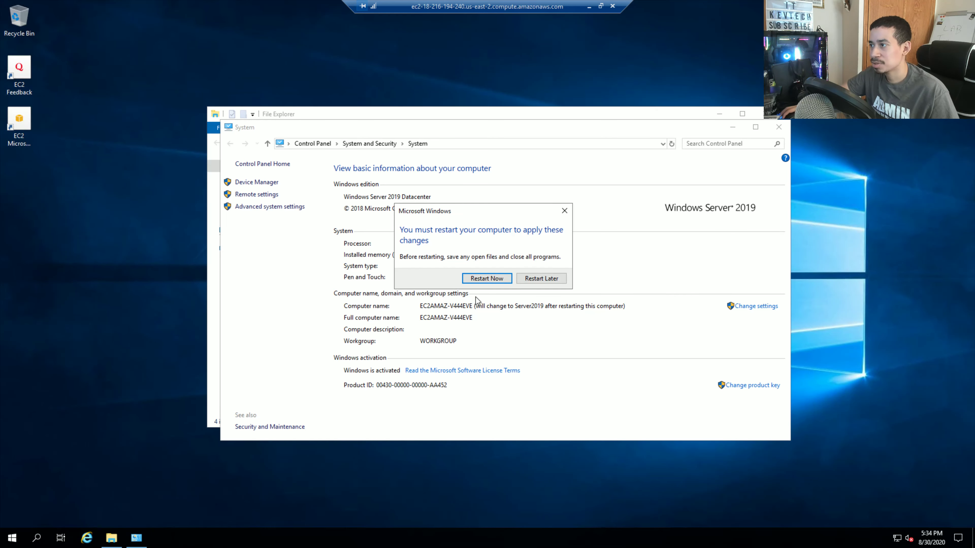
{"action": "left_click", "coordinate": [486, 282]}
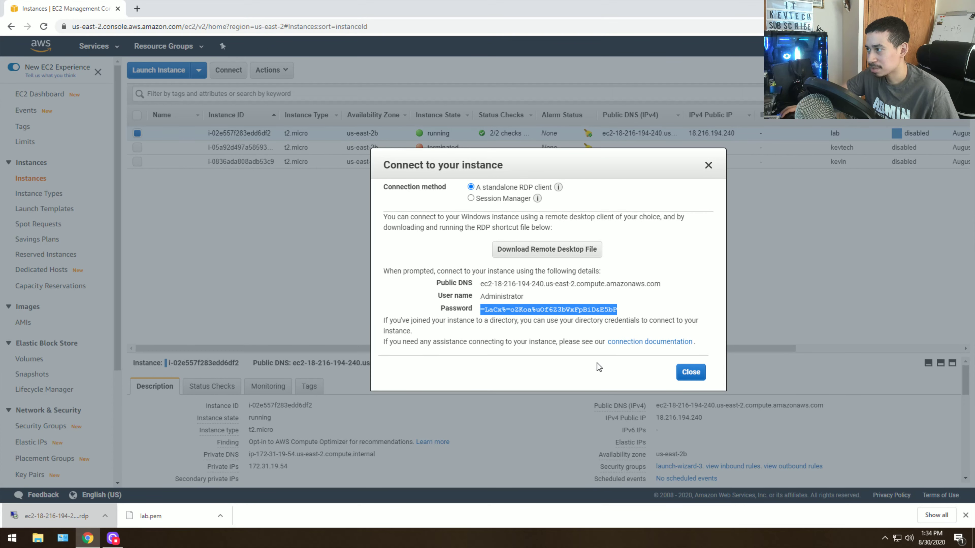
- Download and open the instance's RDP file, dismiss the connection failure, then download a fresh one
{"action": "mouse_move", "coordinate": [490, 309]}
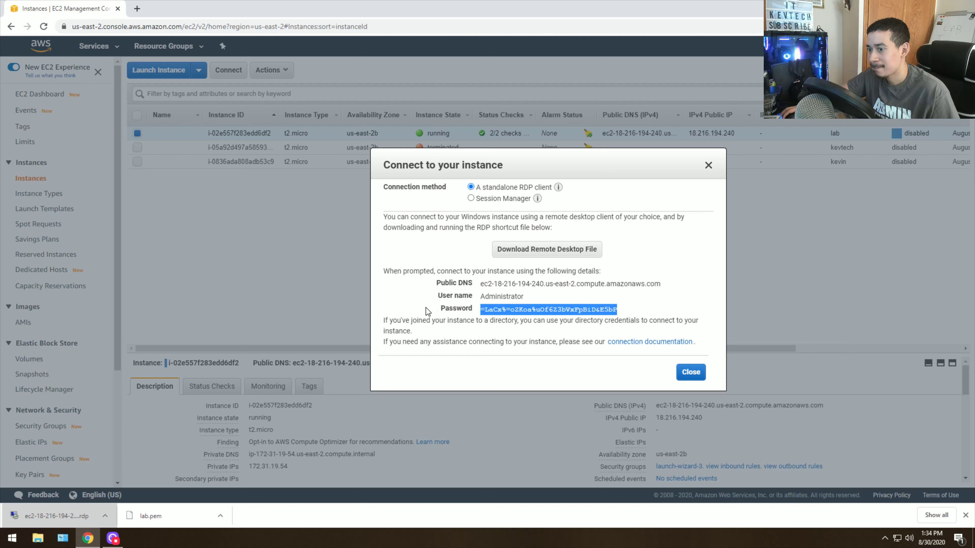
{"action": "left_click", "coordinate": [510, 249]}
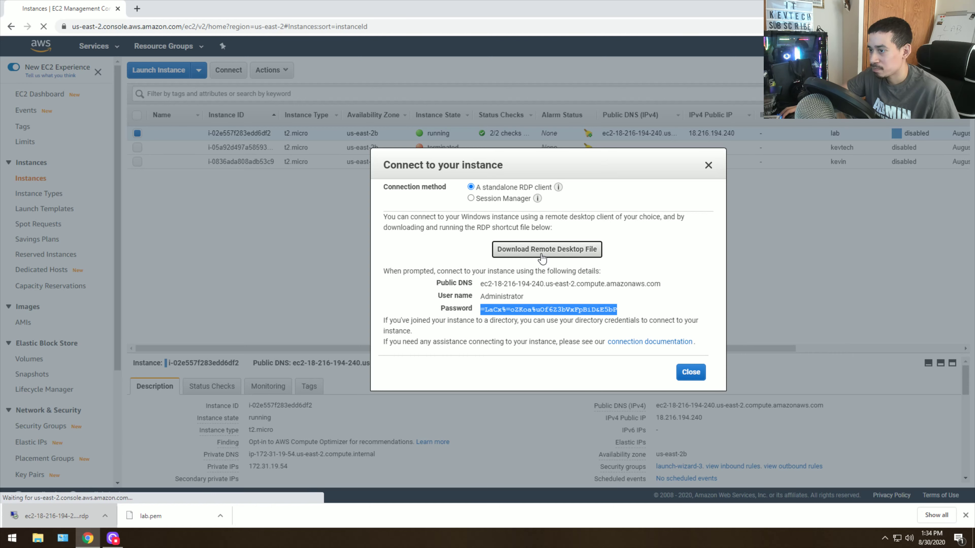
{"action": "left_click", "coordinate": [50, 517]}
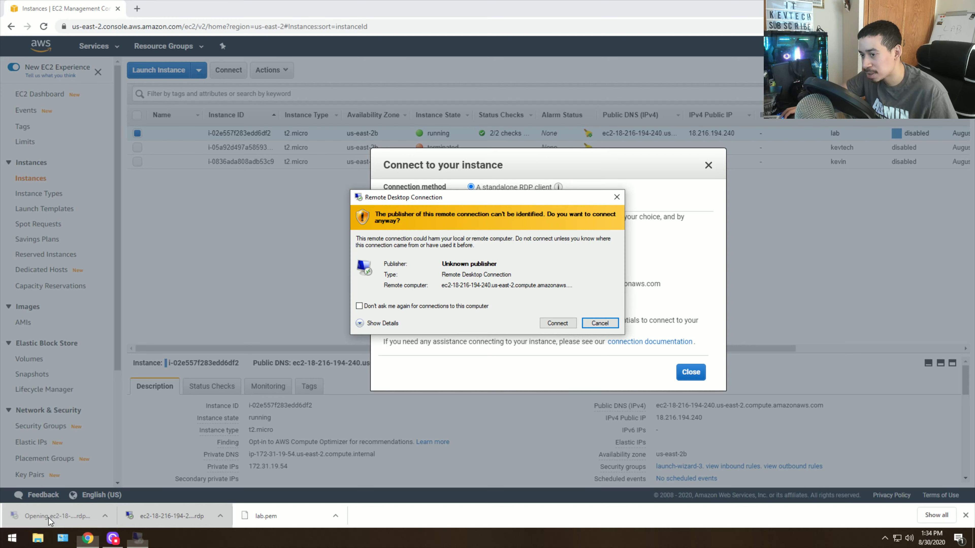
{"action": "left_click", "coordinate": [560, 326]}
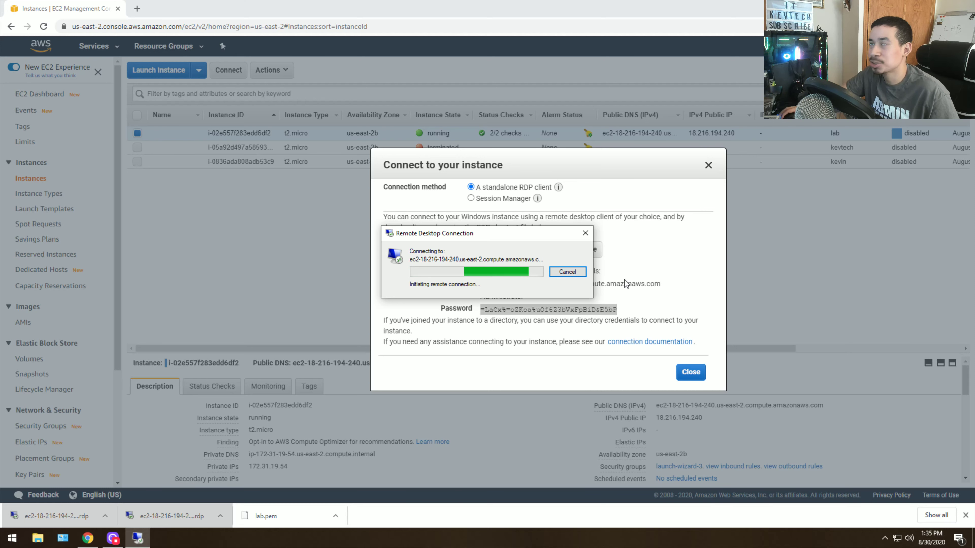
{"action": "mouse_move", "coordinate": [567, 307]}
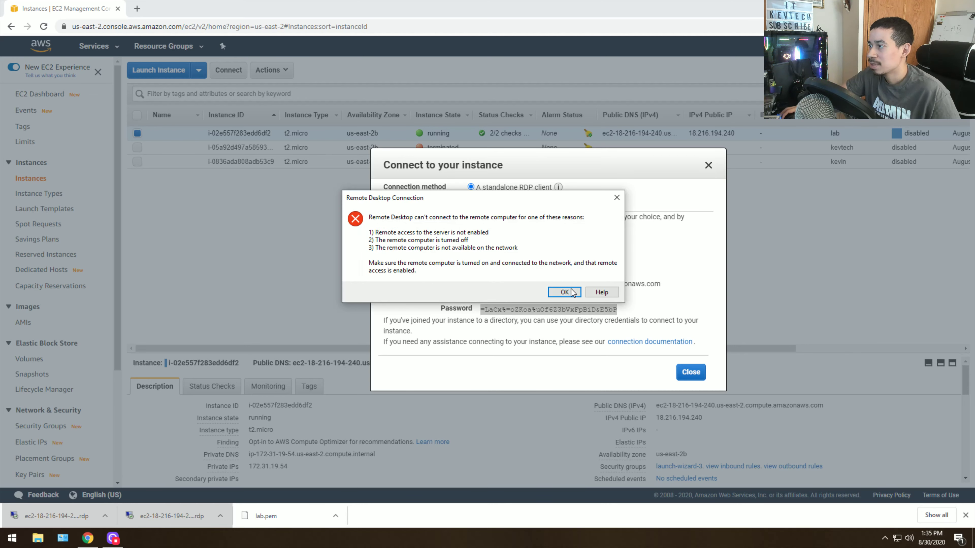
{"action": "left_click", "coordinate": [566, 292]}
{"action": "left_click", "coordinate": [566, 254]}
{"action": "left_click", "coordinate": [55, 518]}
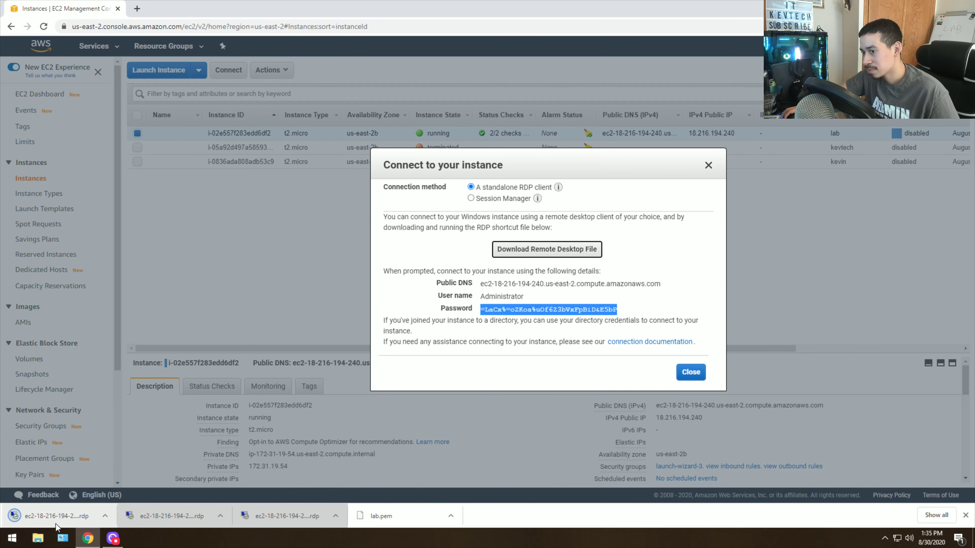
- Sign in as Administrator with the pasted password, accepting the publisher and certificate warnings
{"action": "left_click", "coordinate": [558, 323]}
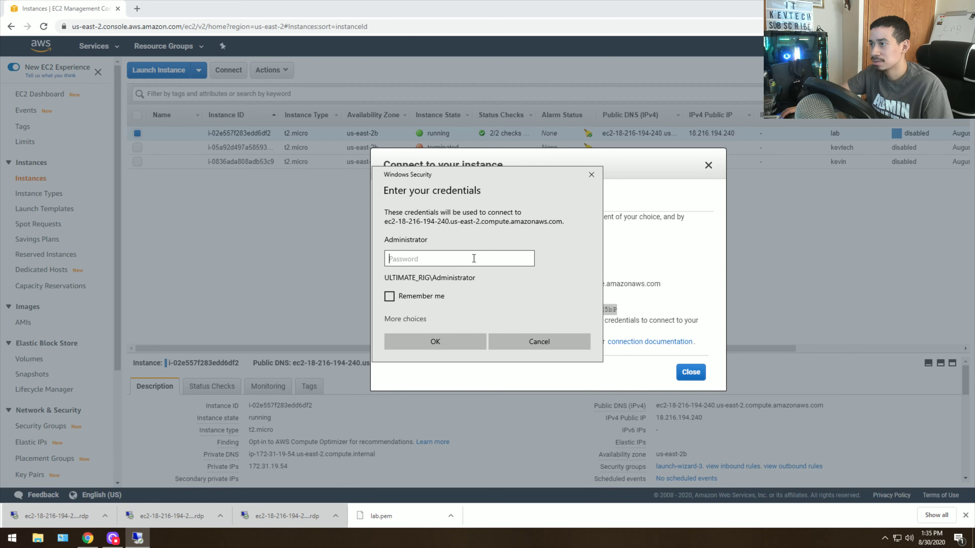
{"action": "key", "text": "ctrl+v"}
{"action": "key", "text": "Return"}
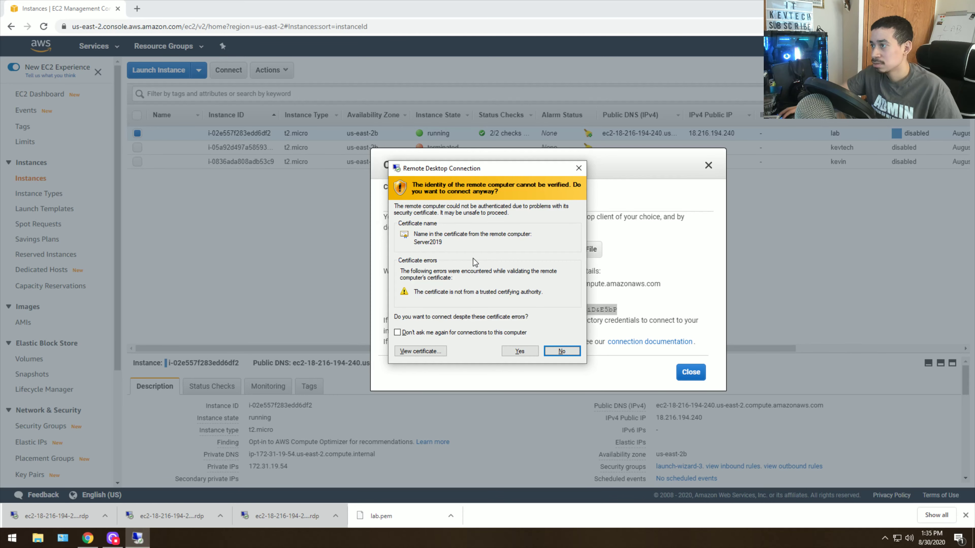
{"action": "left_click", "coordinate": [512, 352]}
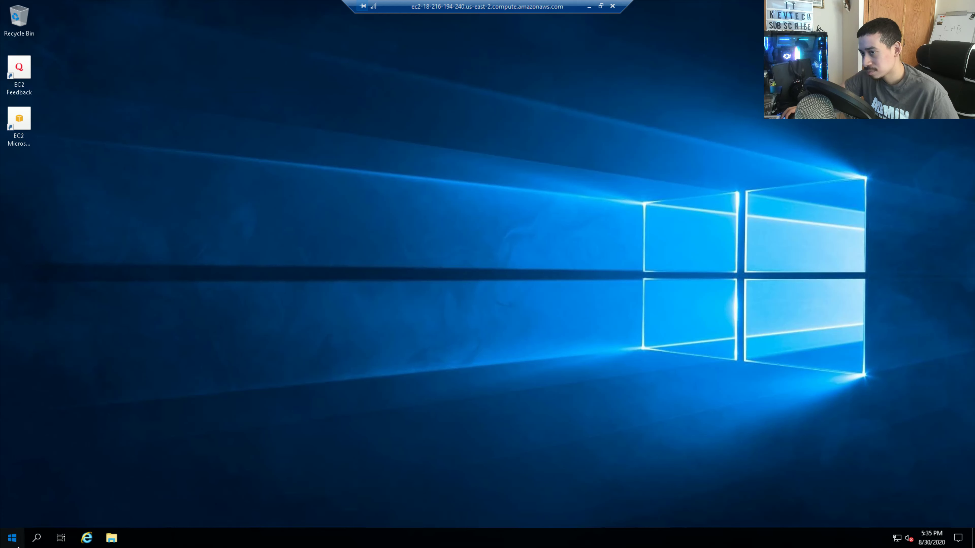
- Launch Server Manager, dismiss the Windows Admin Center notice, and briefly open File Explorer
{"action": "left_click", "coordinate": [12, 538]}
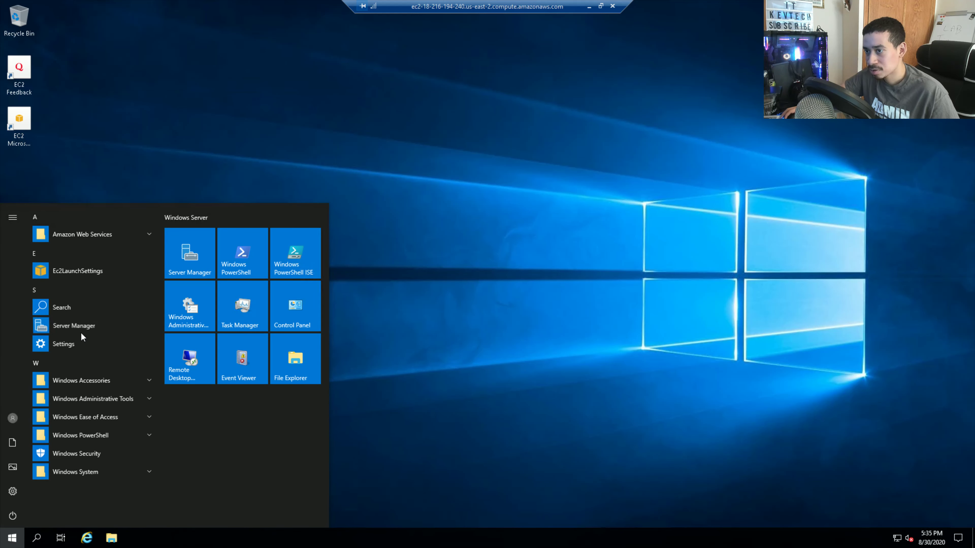
{"action": "left_click", "coordinate": [101, 329]}
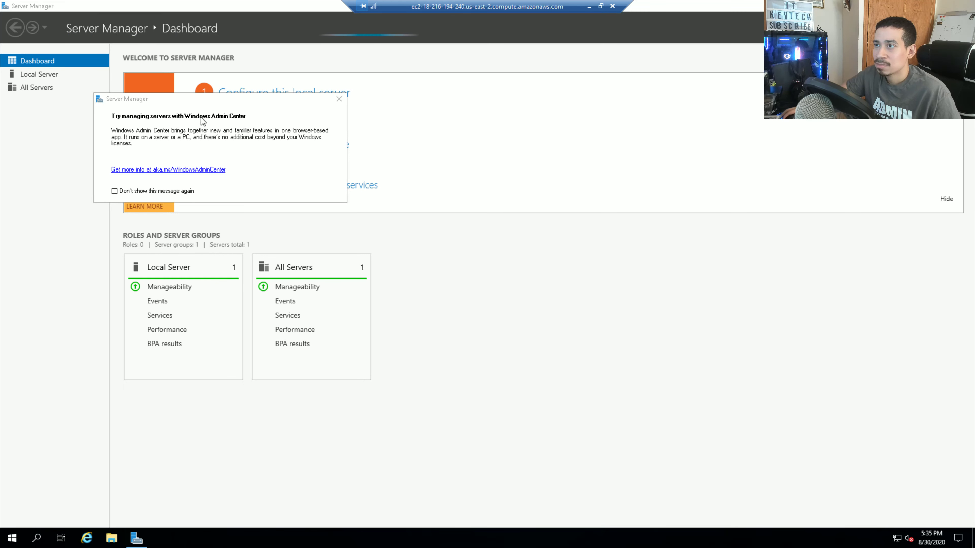
{"action": "left_click", "coordinate": [339, 99]}
{"action": "left_click", "coordinate": [339, 100]}
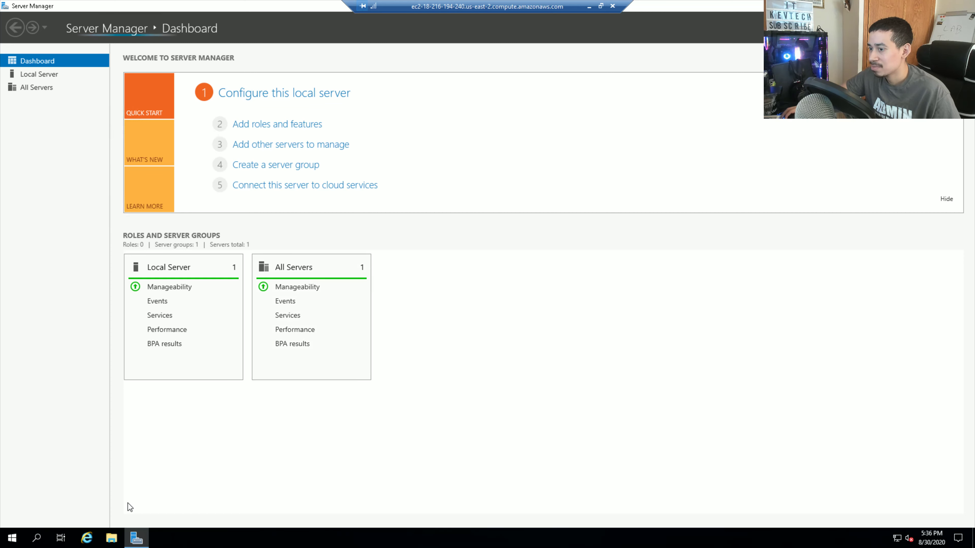
{"action": "left_click", "coordinate": [112, 539]}
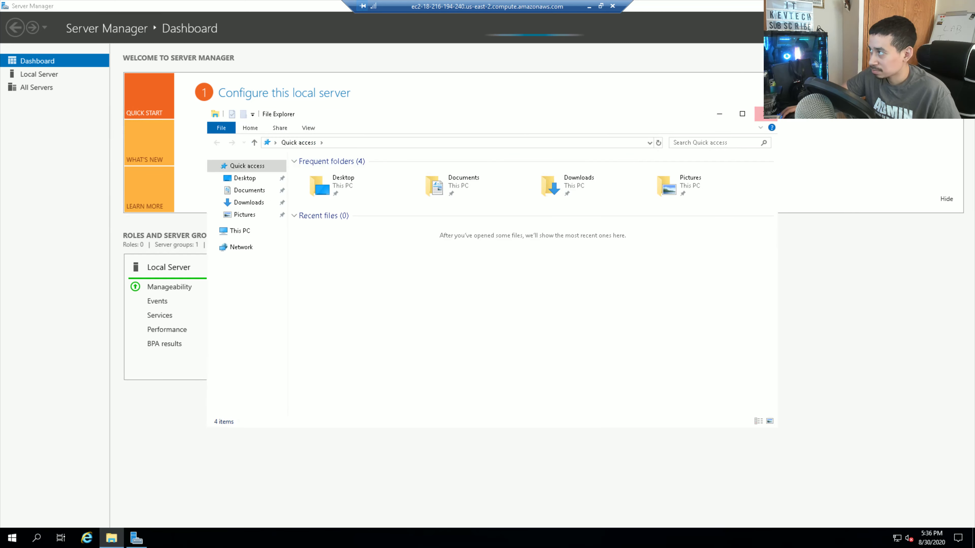
{"action": "left_click", "coordinate": [764, 114]}
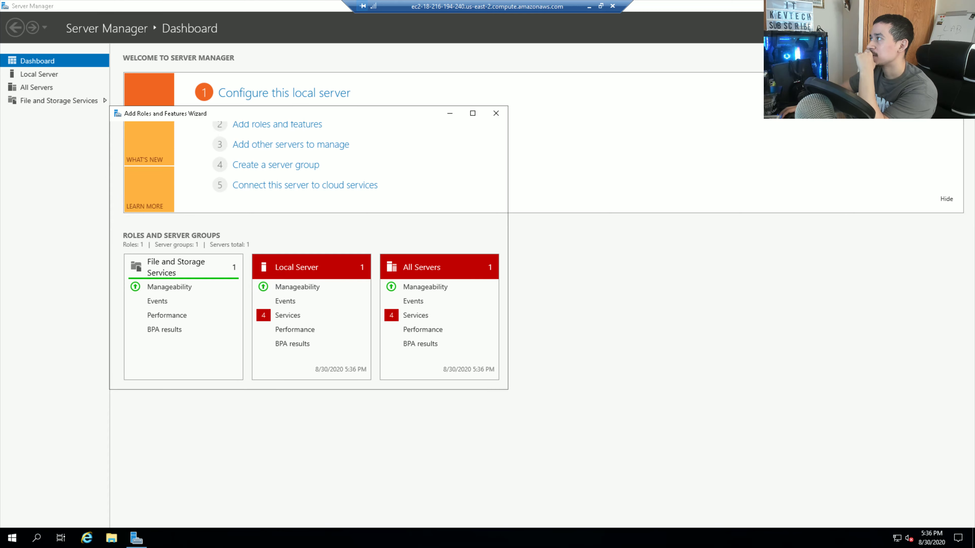
- Start the Add Roles and Features Wizard with role-based installation on this server
{"action": "left_click", "coordinate": [495, 111]}
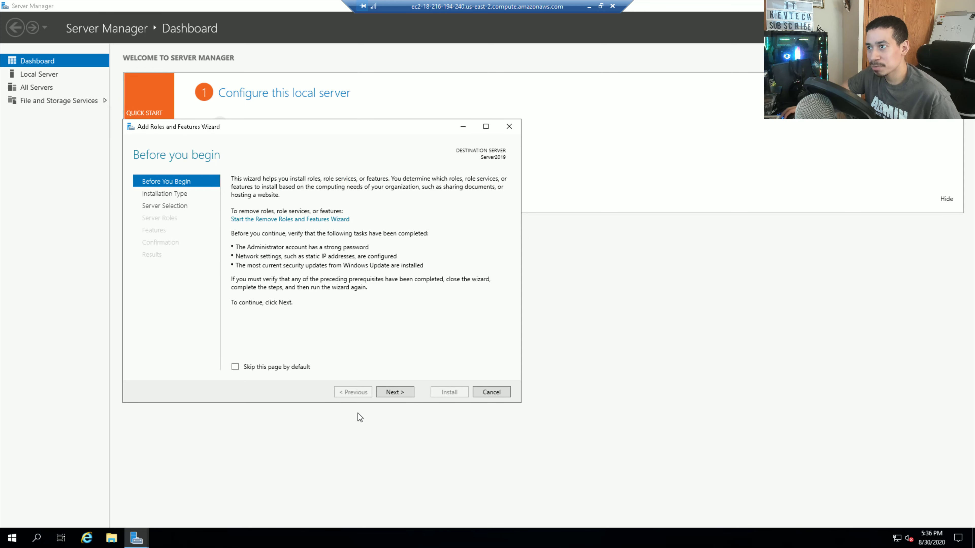
{"action": "left_click", "coordinate": [391, 393]}
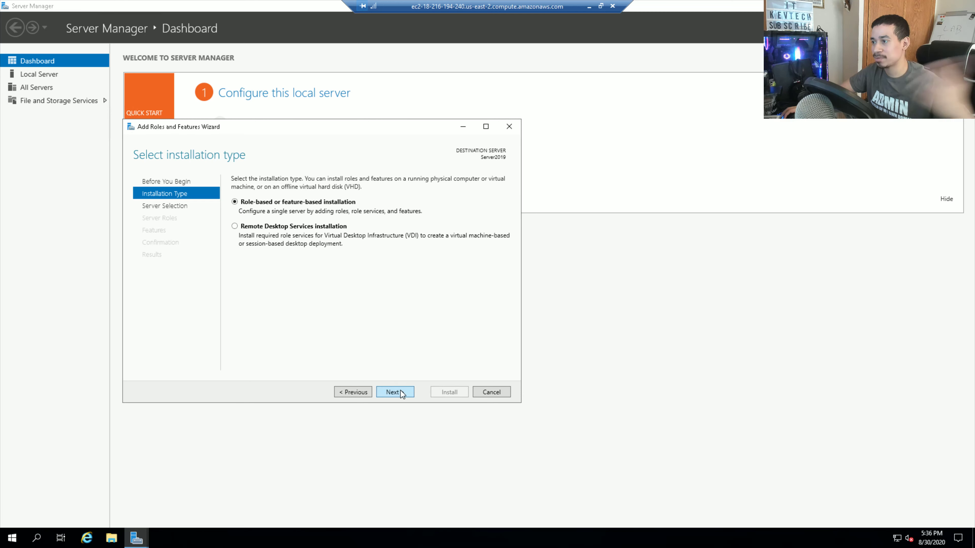
{"action": "left_click", "coordinate": [400, 392]}
{"action": "left_click", "coordinate": [401, 391]}
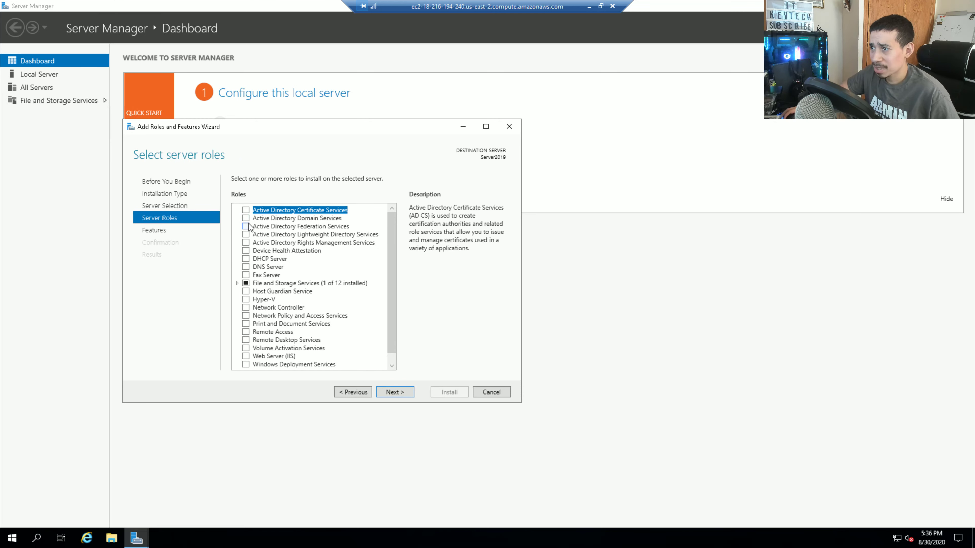
- Select Active Directory Domain Services with its management features and install it
{"action": "left_click", "coordinate": [246, 218]}
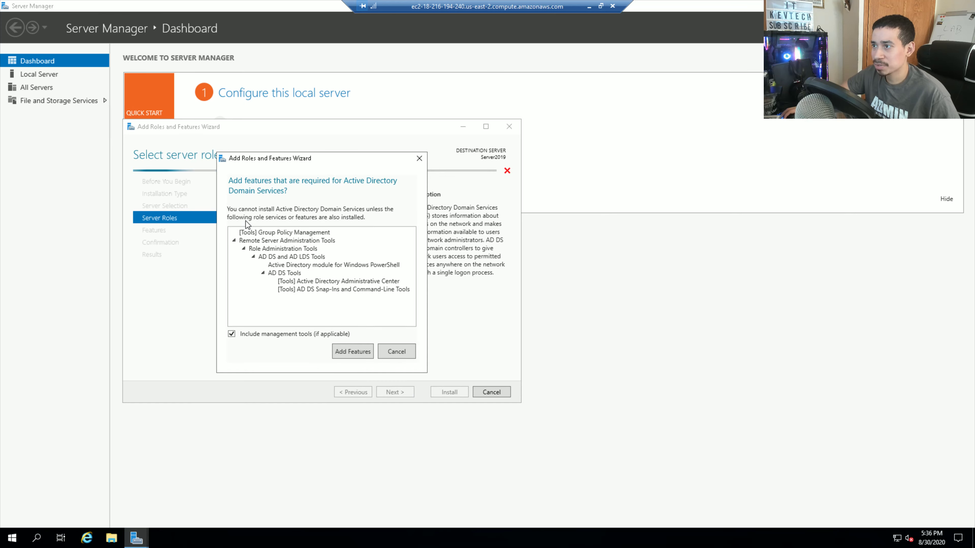
{"action": "left_click", "coordinate": [355, 349]}
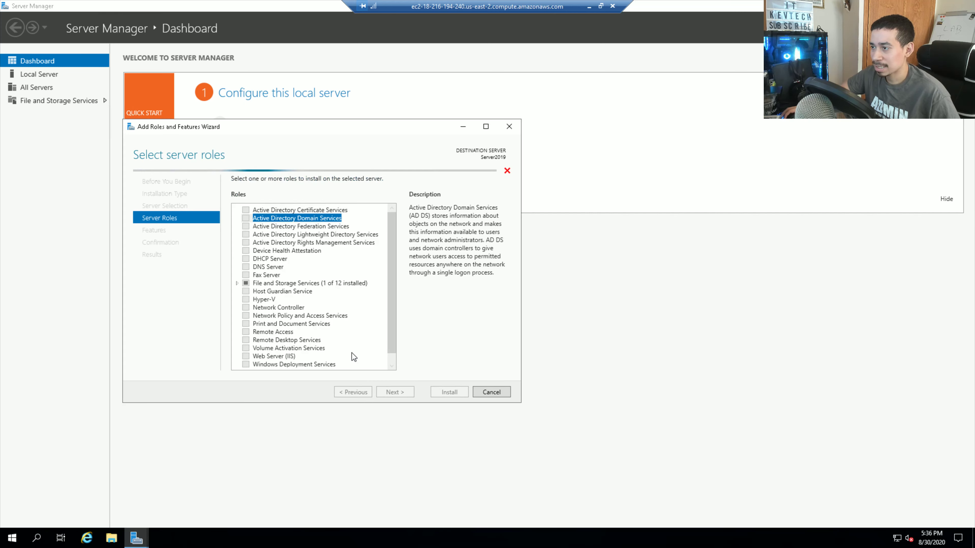
{"action": "left_click", "coordinate": [396, 392]}
{"action": "left_click", "coordinate": [395, 392]}
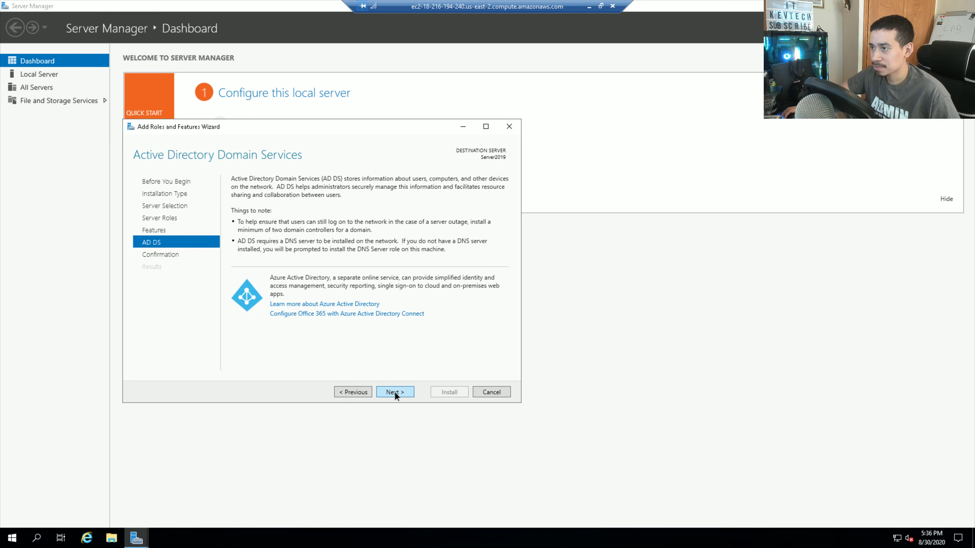
{"action": "left_click", "coordinate": [395, 392]}
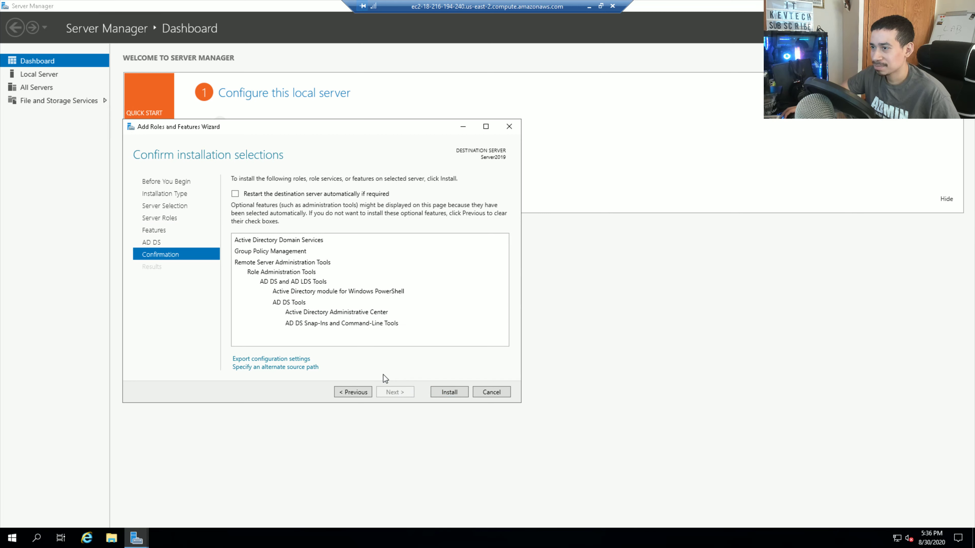
{"action": "left_click", "coordinate": [361, 391]}
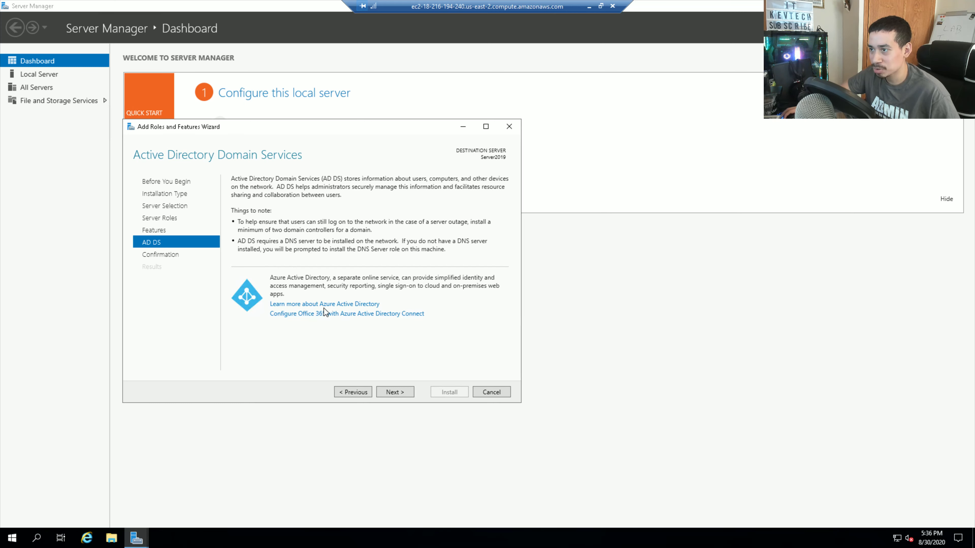
{"action": "left_click", "coordinate": [394, 392]}
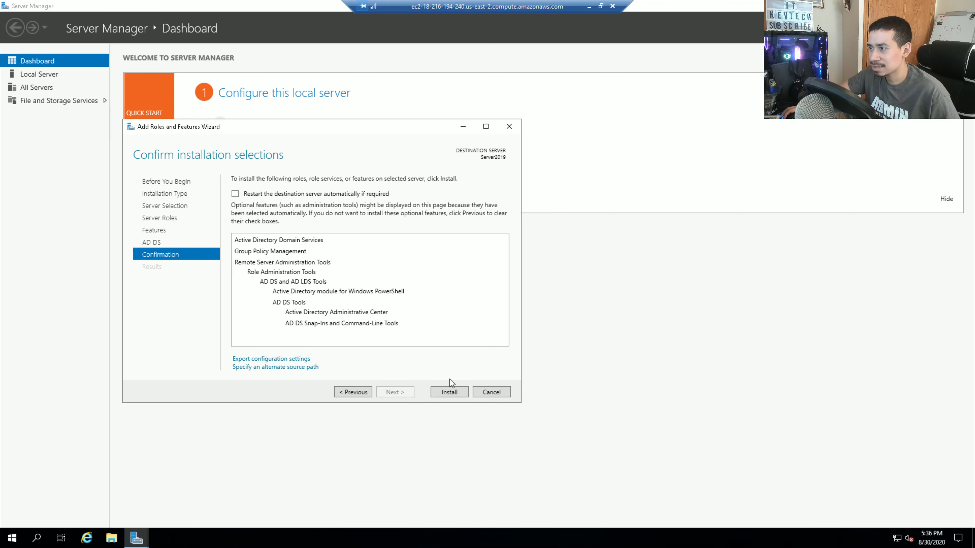
{"action": "left_click", "coordinate": [449, 391]}
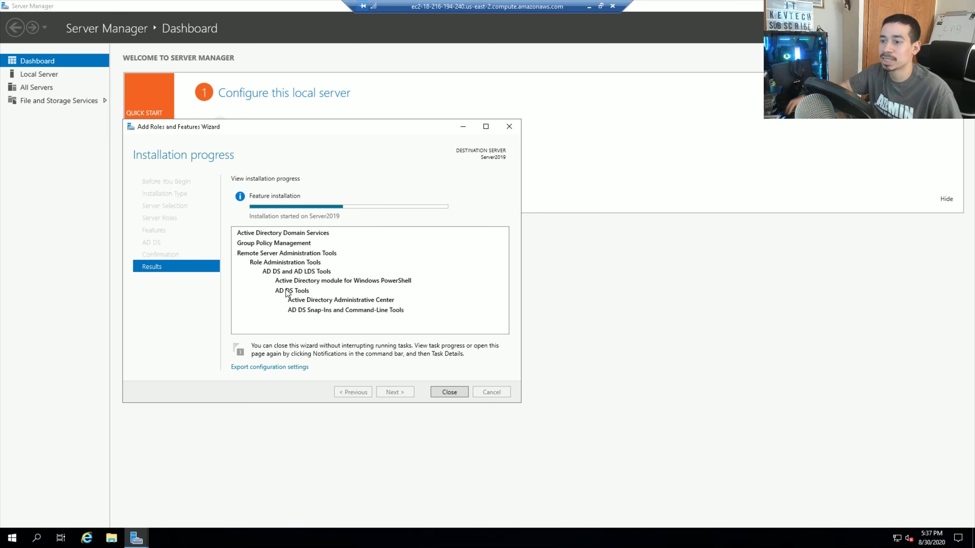
{"action": "left_click", "coordinate": [112, 537]}
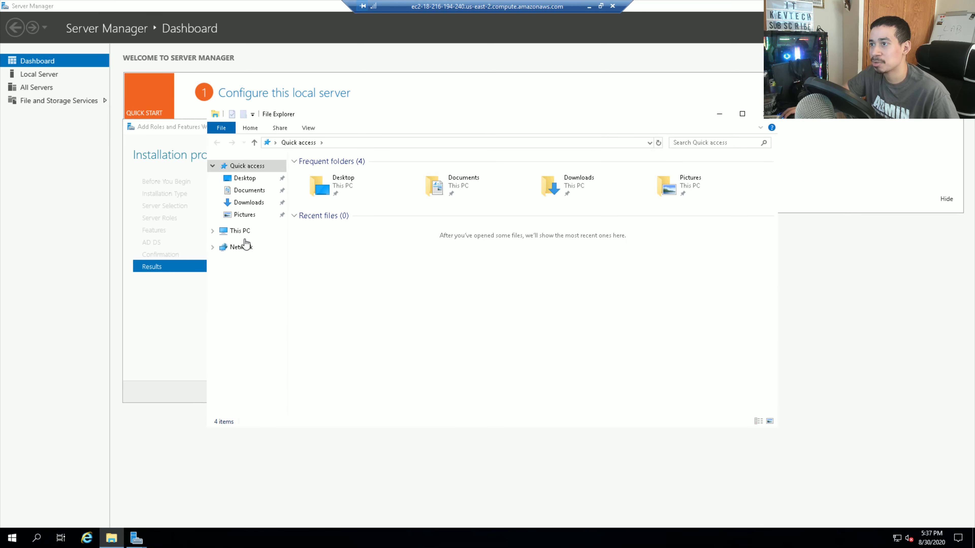
{"action": "right_click", "coordinate": [238, 235]}
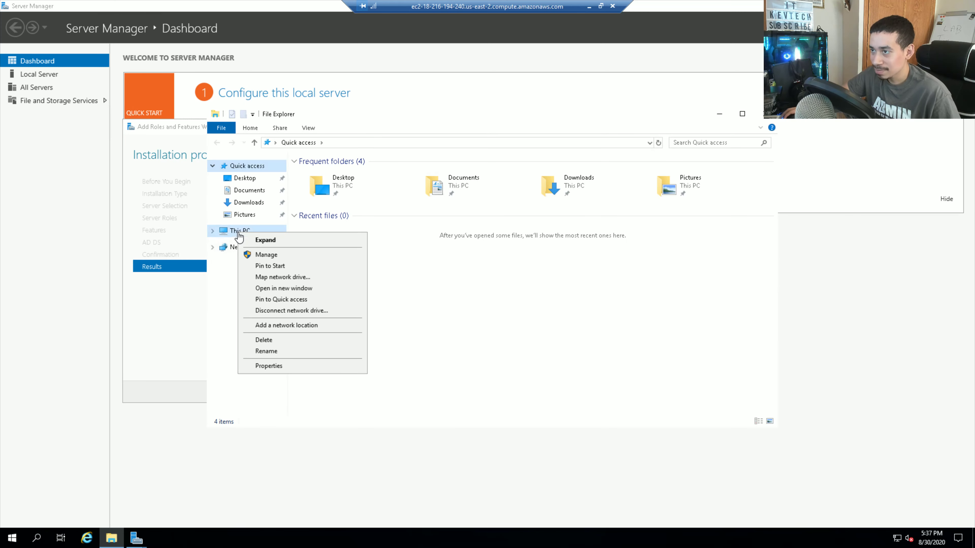
{"action": "left_click", "coordinate": [268, 369]}
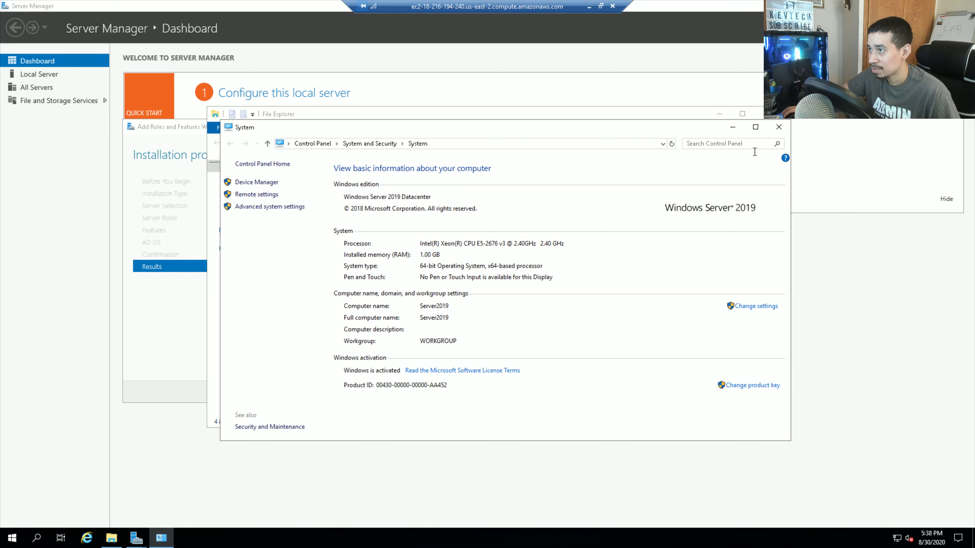
{"action": "left_click", "coordinate": [778, 127]}
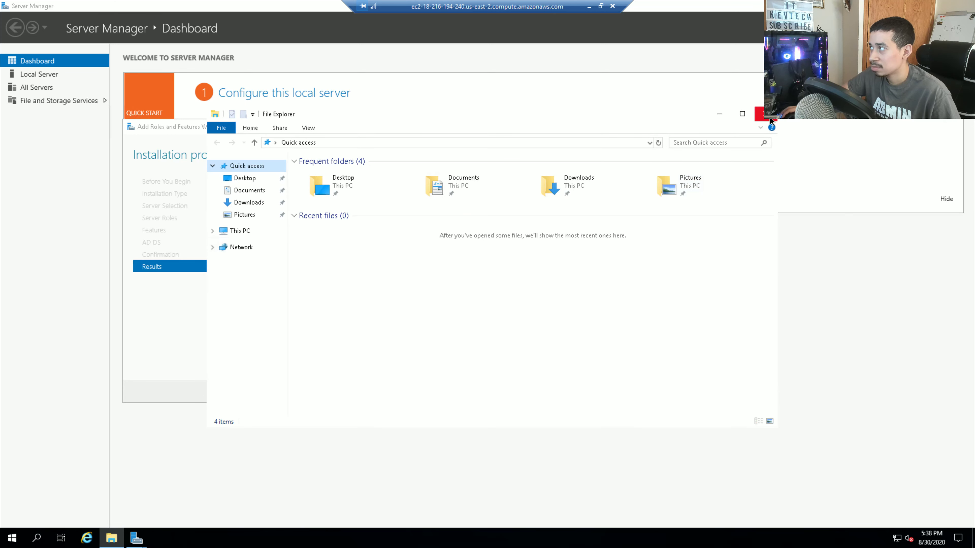
{"action": "left_click", "coordinate": [770, 117]}
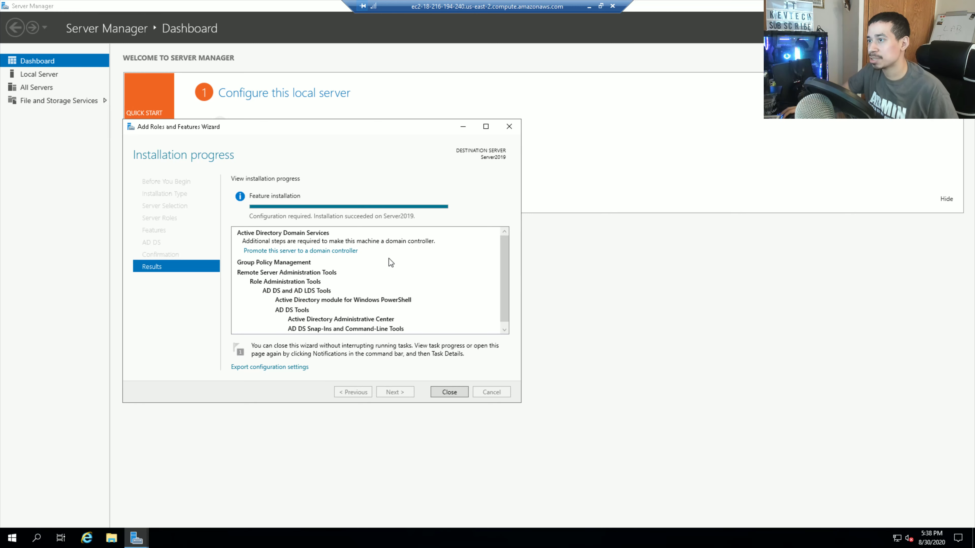
- Promote the server by adding a new forest with root domain kevtech.com
{"action": "left_click", "coordinate": [276, 250]}
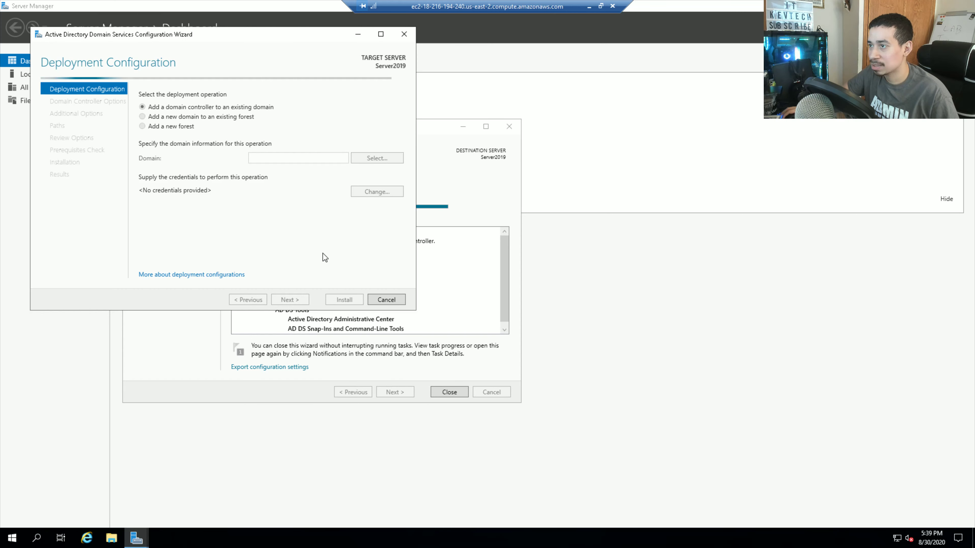
{"action": "left_click", "coordinate": [142, 128]}
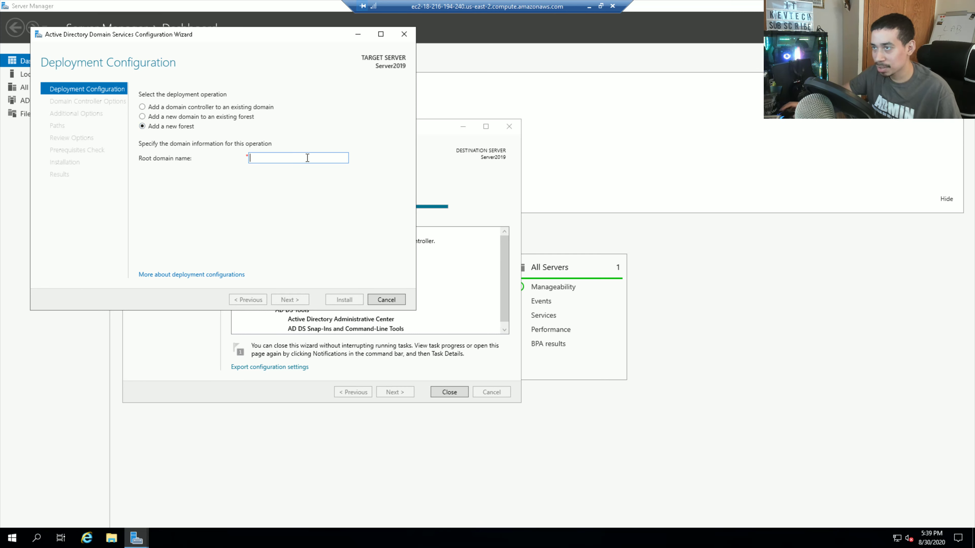
{"action": "type", "text": "kevte"}
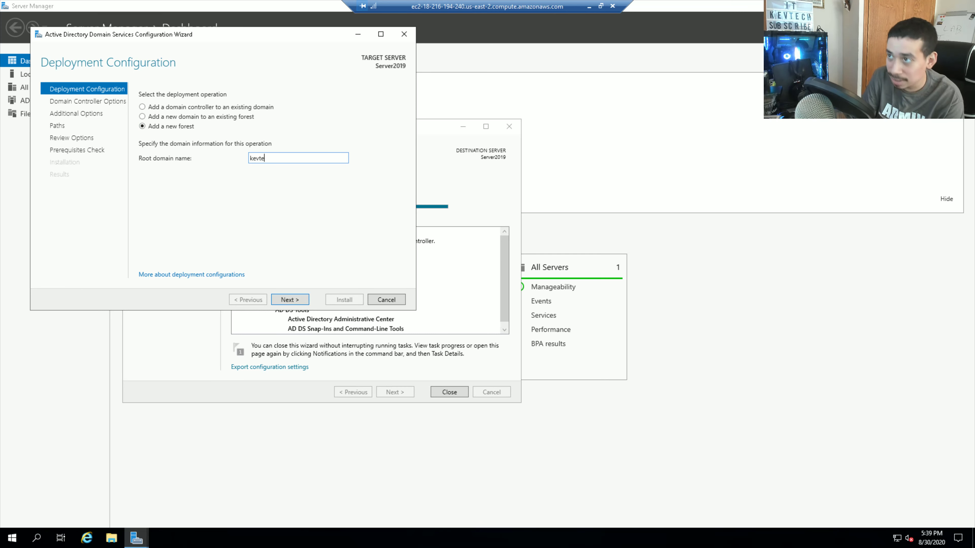
{"action": "type", "text": "ch.com"}
{"action": "key", "text": "Return"}
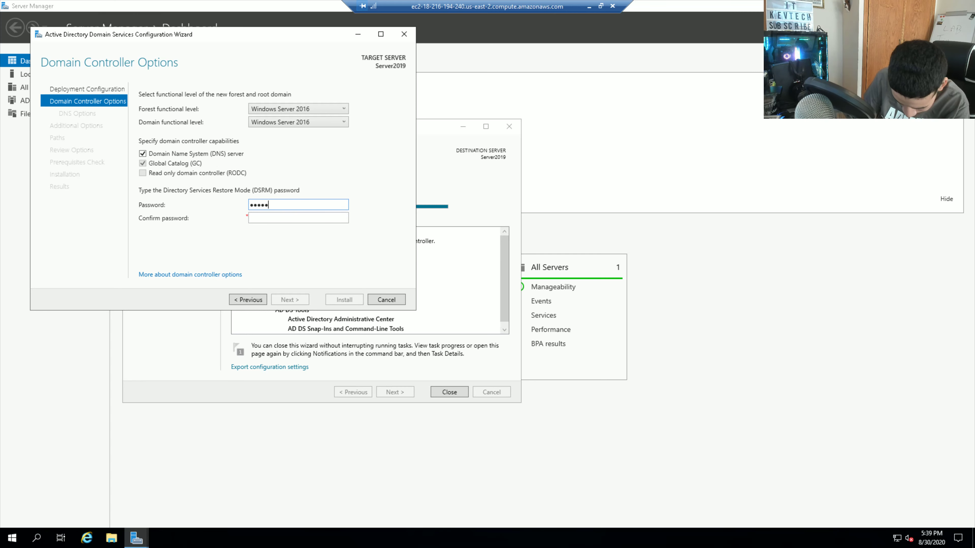
- Enter and confirm the DSRM password, keeping Windows Server 2016 functional levels
{"action": "key", "text": "Tab"}
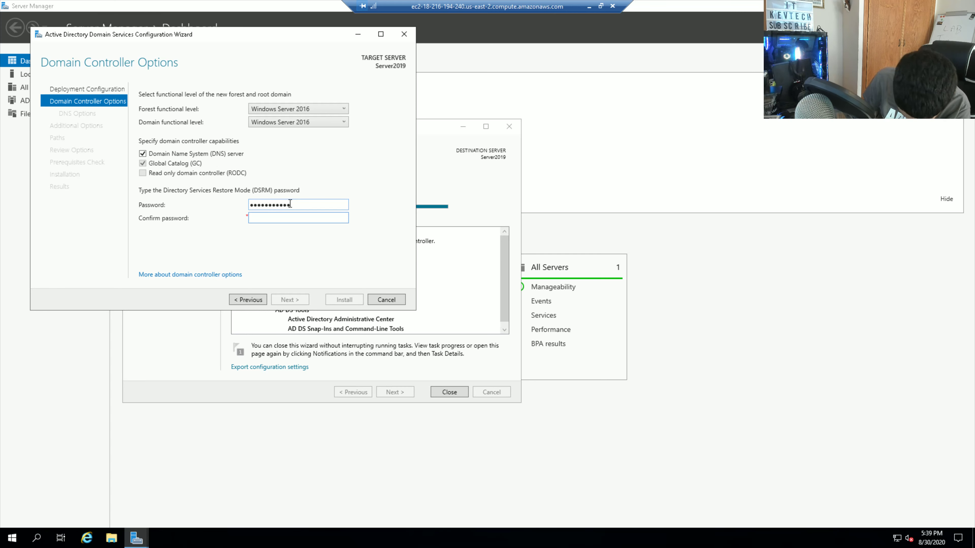
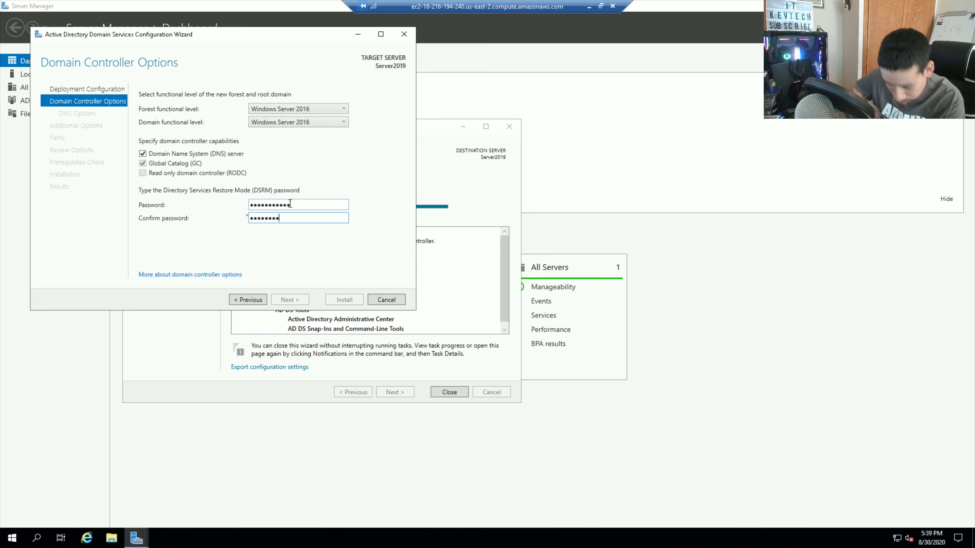
{"action": "left_click", "coordinate": [320, 109]}
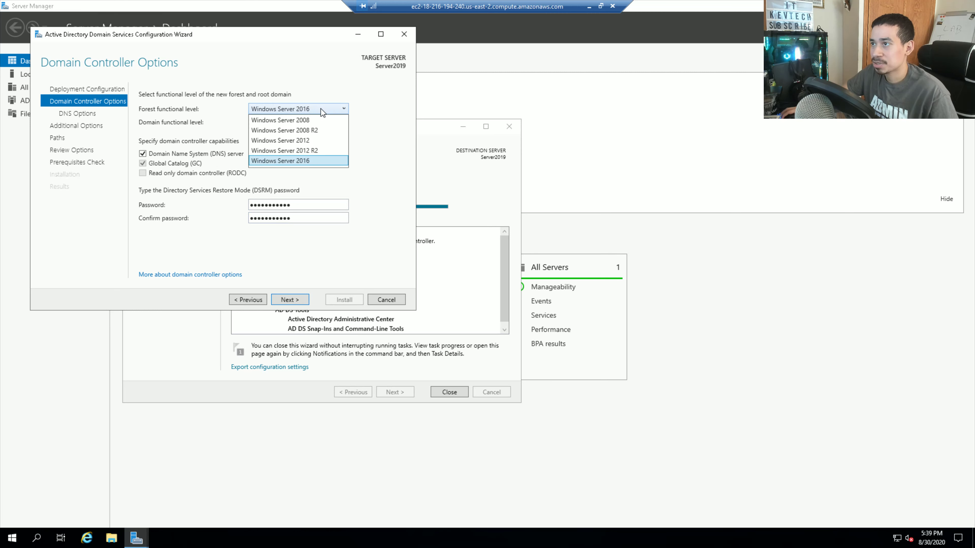
{"action": "left_click", "coordinate": [321, 108]}
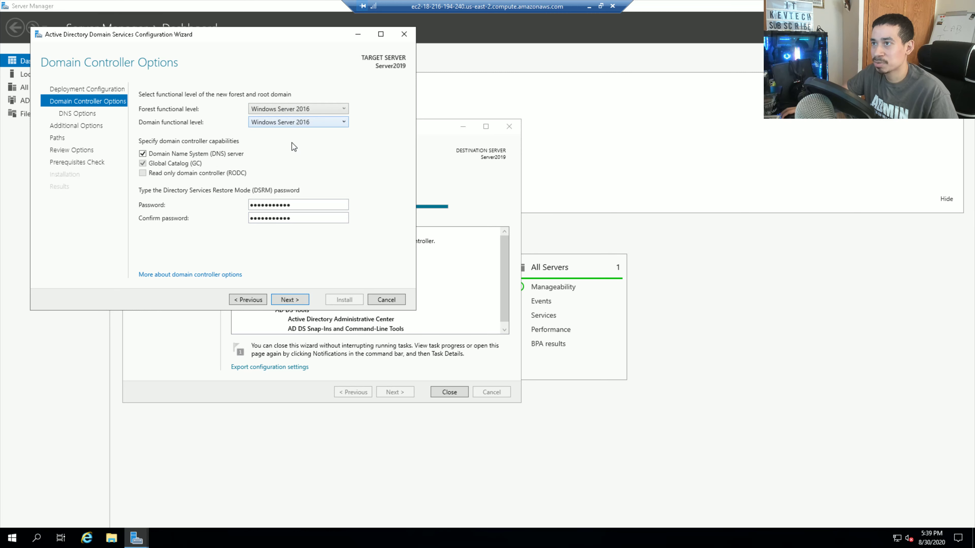
{"action": "left_click", "coordinate": [286, 301]}
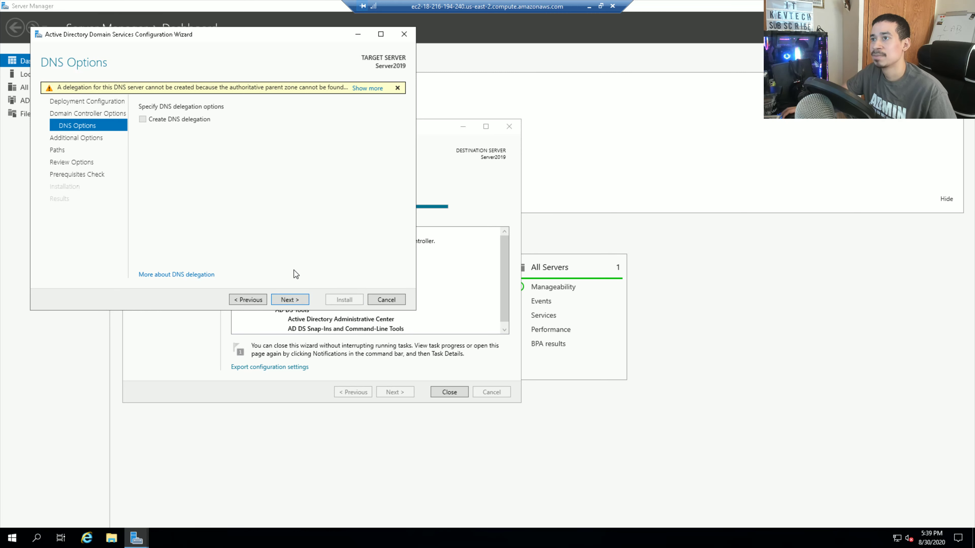
- Keep defaults through DNS Options, Additional Options, Paths and Review Options to the Prerequisites Check
{"action": "left_click", "coordinate": [289, 299]}
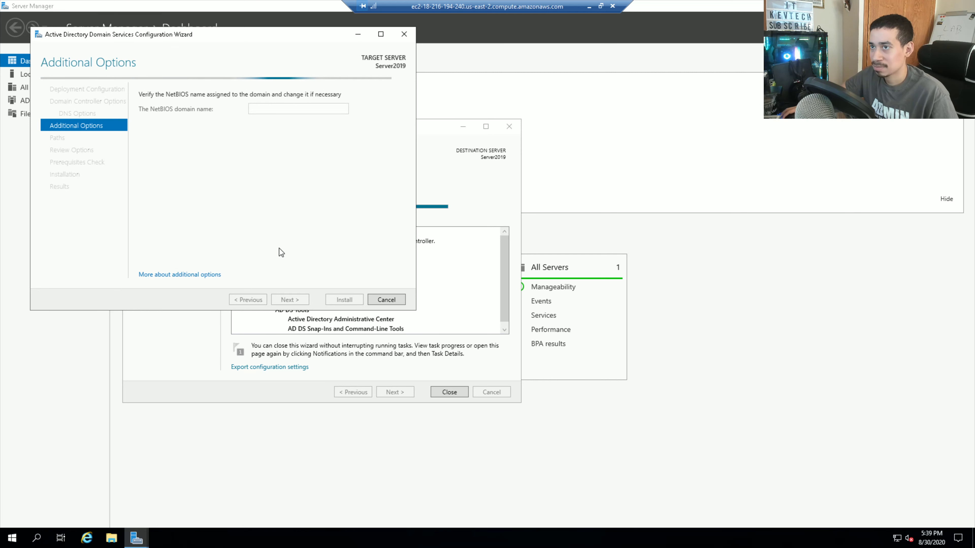
{"action": "left_click", "coordinate": [291, 302]}
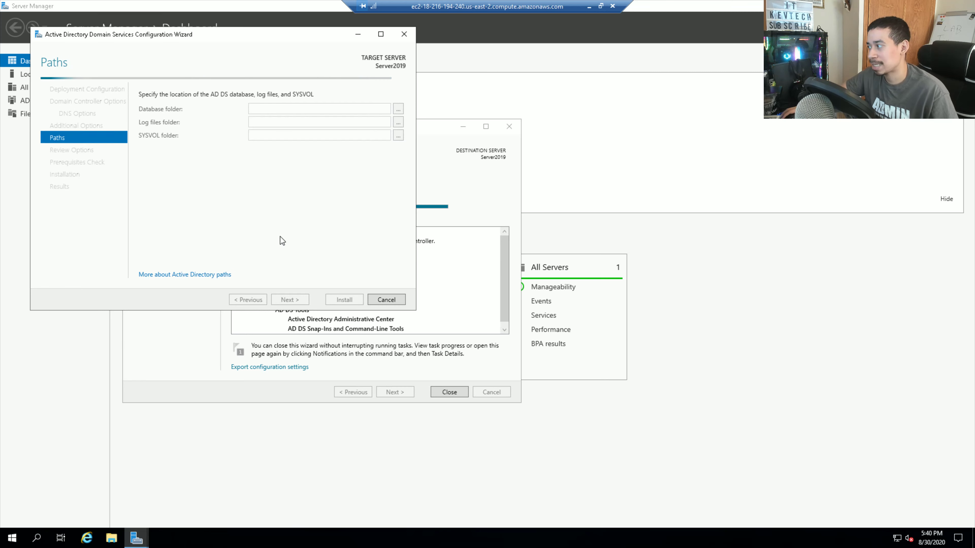
{"action": "left_click", "coordinate": [288, 299]}
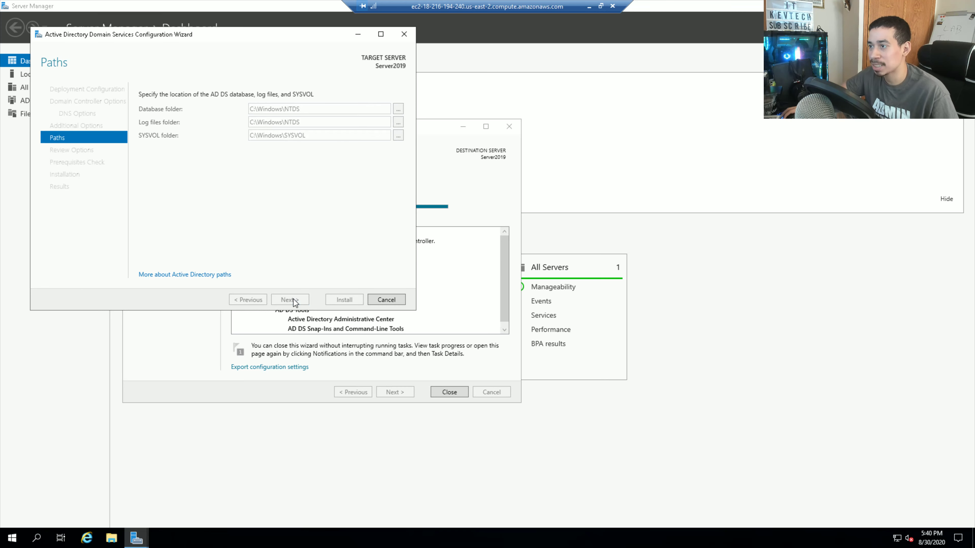
{"action": "left_click", "coordinate": [296, 302]}
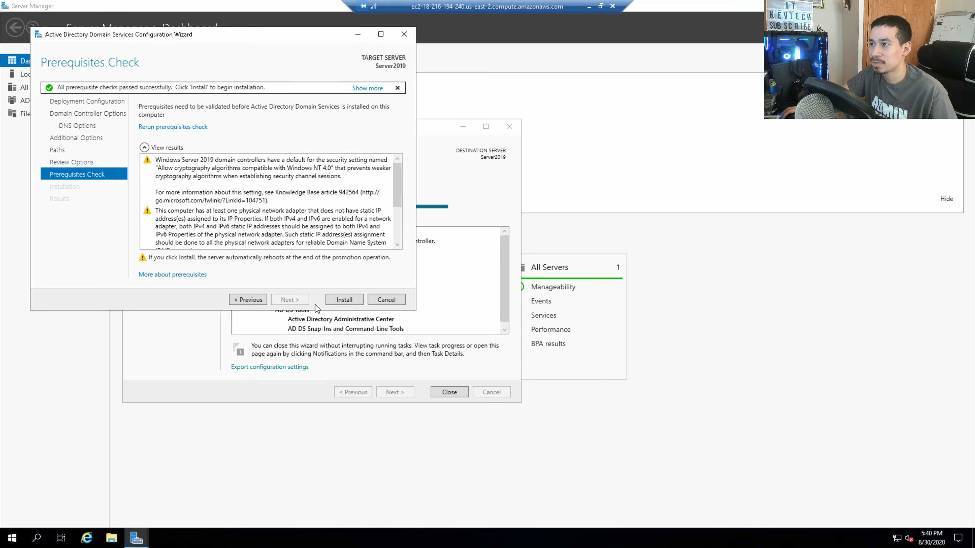
- Begin the AD DS domain controller installation, then minimize the Remote Desktop window to show the EC2 connection details
{"action": "left_click", "coordinate": [337, 299]}
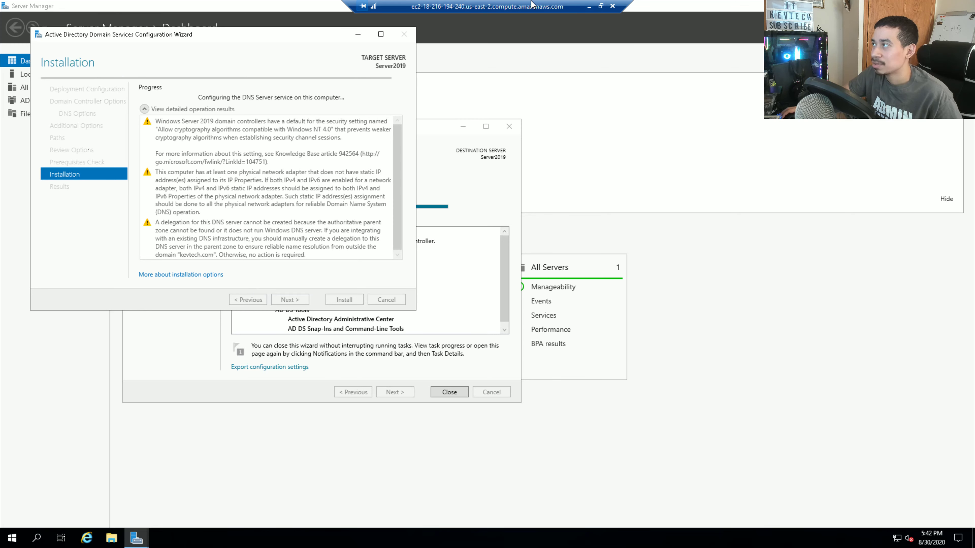
{"action": "left_click", "coordinate": [601, 6]}
{"action": "left_click", "coordinate": [618, 87]}
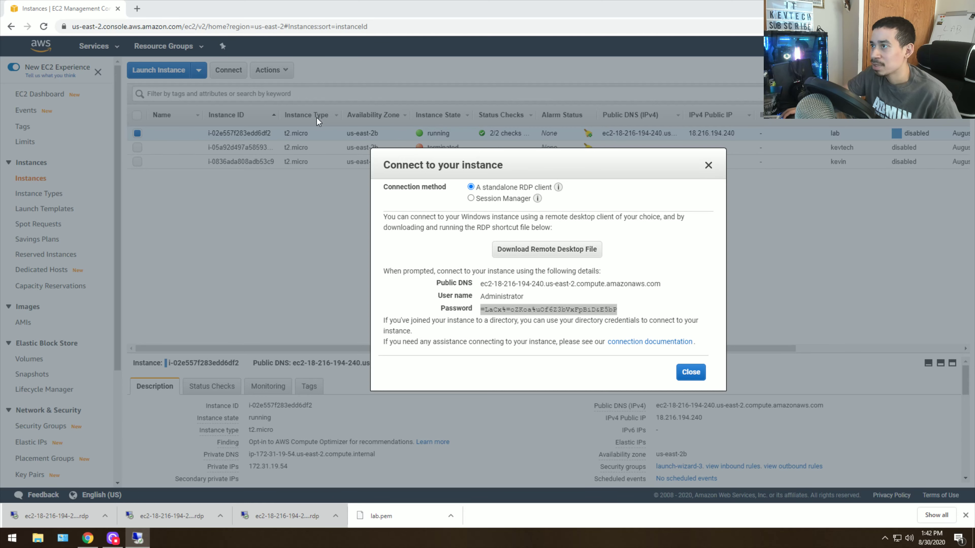
- Switch back to the Remote Desktop session running the domain controller installation
{"action": "key", "text": "alt+Tab"}
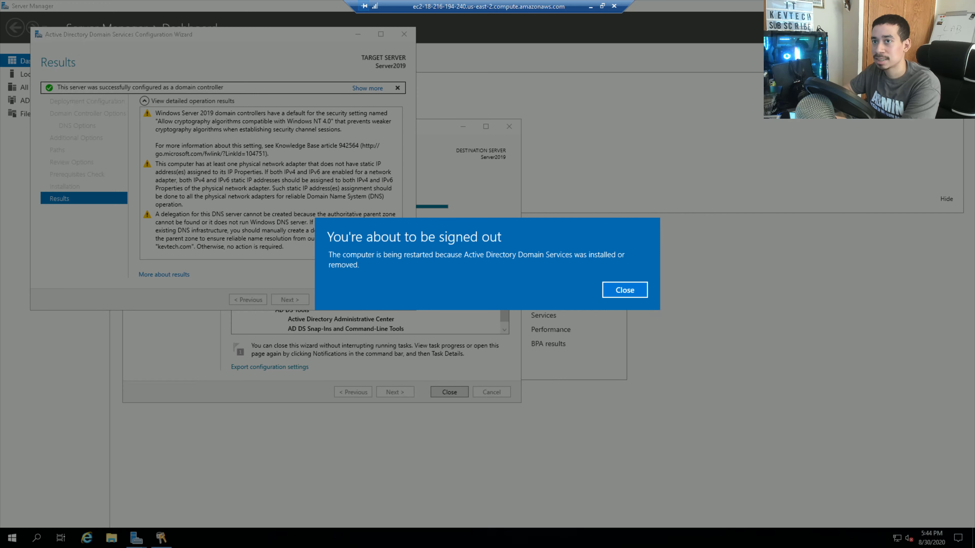
- Close the sign-out notice, the AD DS Configuration Wizard and the Add Roles and Features Wizard
{"action": "left_click", "coordinate": [621, 294]}
{"action": "left_click", "coordinate": [331, 300]}
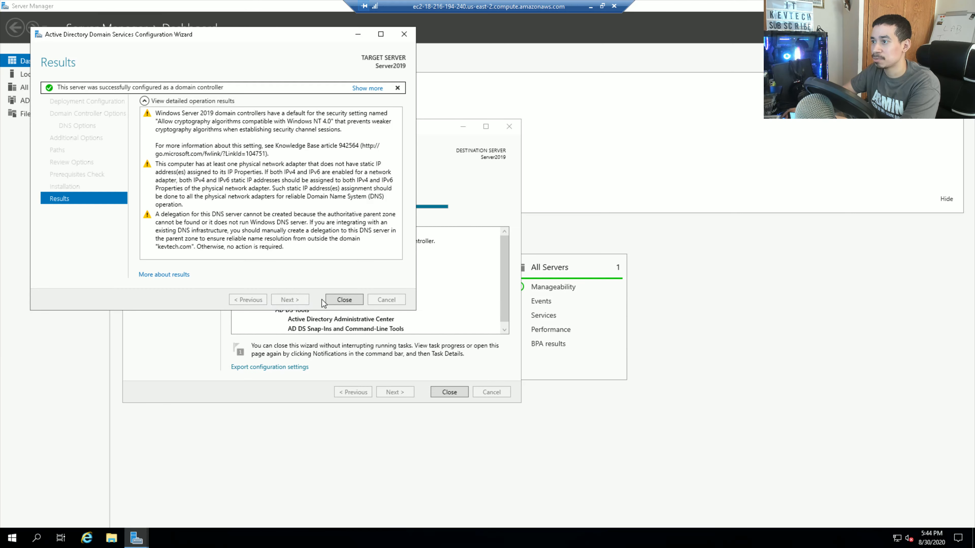
{"action": "left_click", "coordinate": [449, 392]}
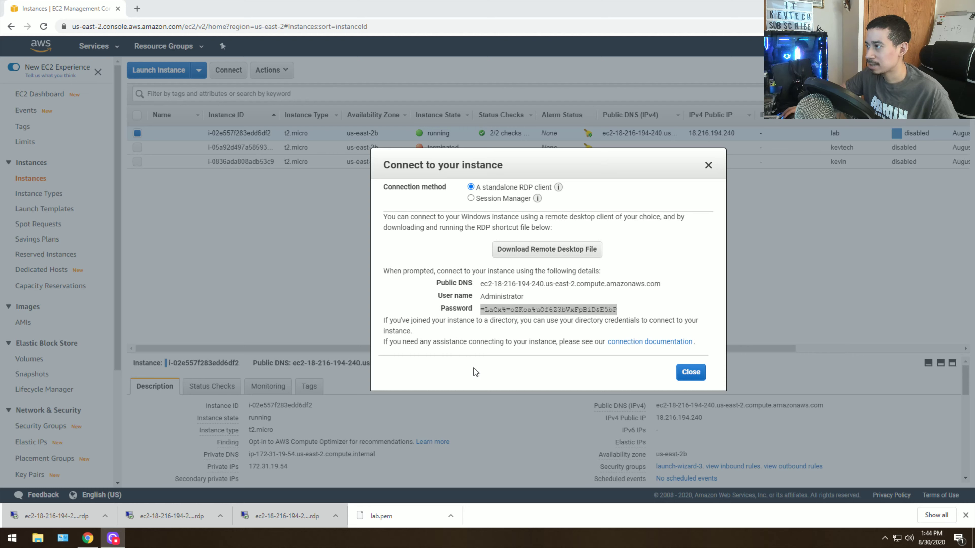
- Download and open the instance's .rdp file, then connect as Administrator with the pasted password
{"action": "left_click", "coordinate": [548, 254]}
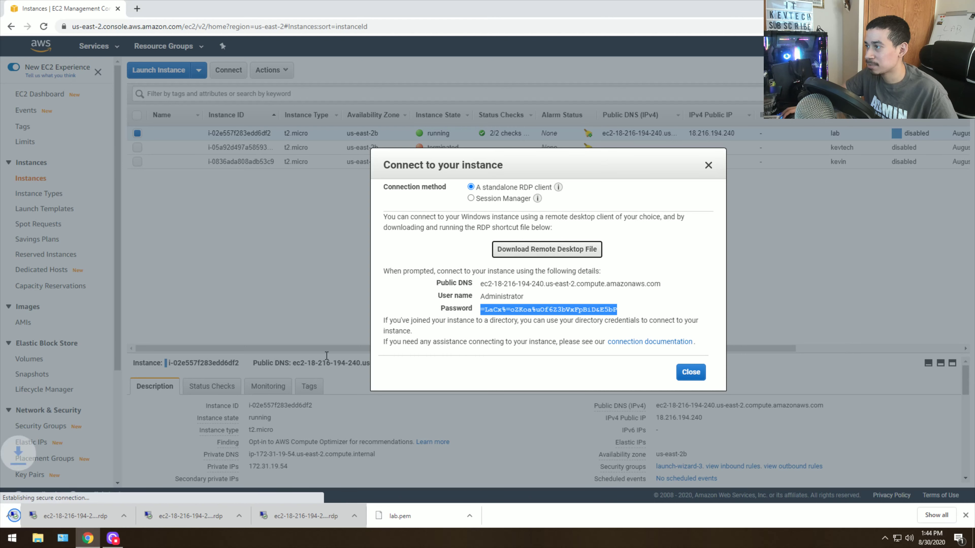
{"action": "left_click", "coordinate": [54, 516]}
{"action": "left_click", "coordinate": [566, 328]}
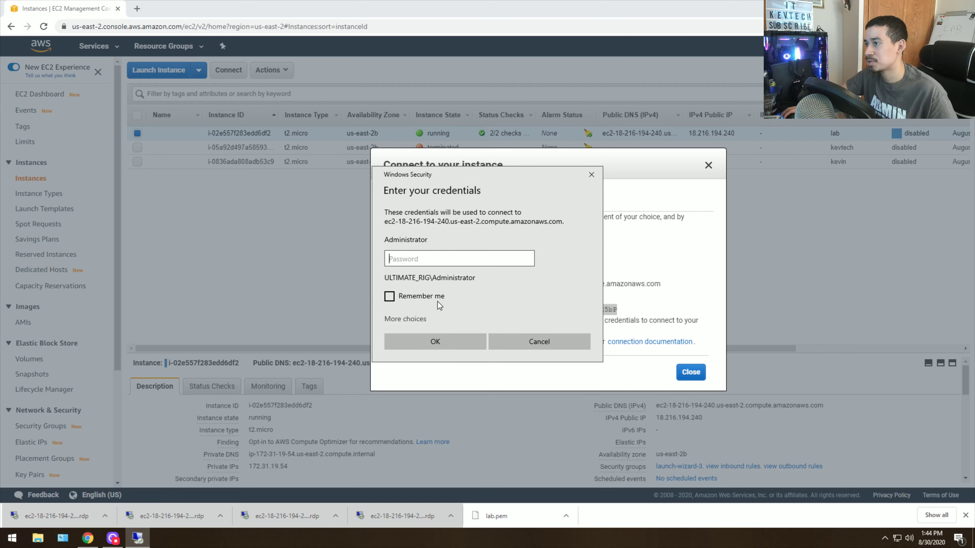
{"action": "key", "text": "ctrl+v"}
{"action": "left_click", "coordinate": [419, 346]}
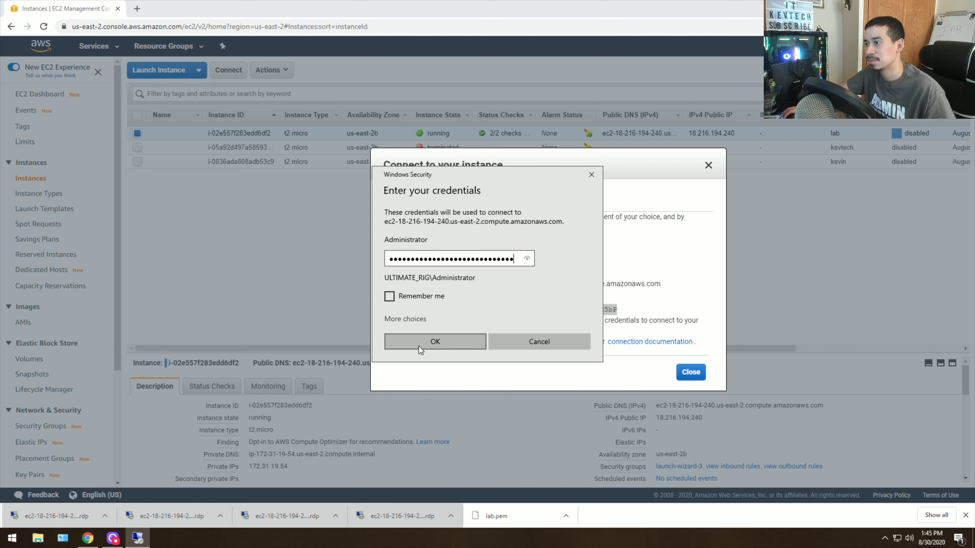